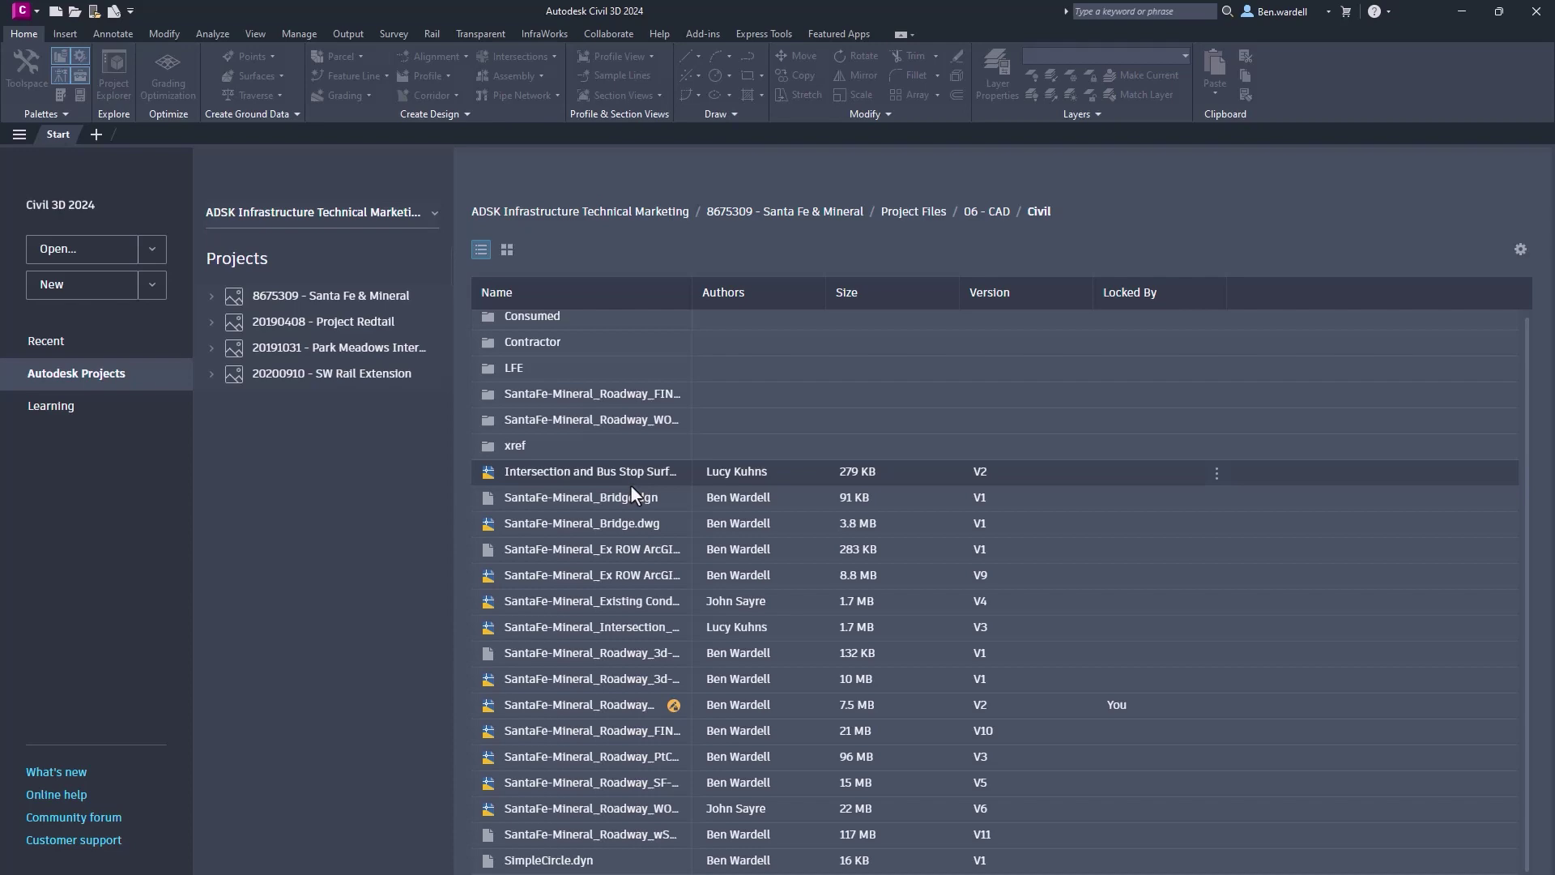
- Open the cloud drawing SantaFe-Mineral_WORKING from the Autodesk Docs Civil folder
click(22, 11)
mouse_move(61, 140)
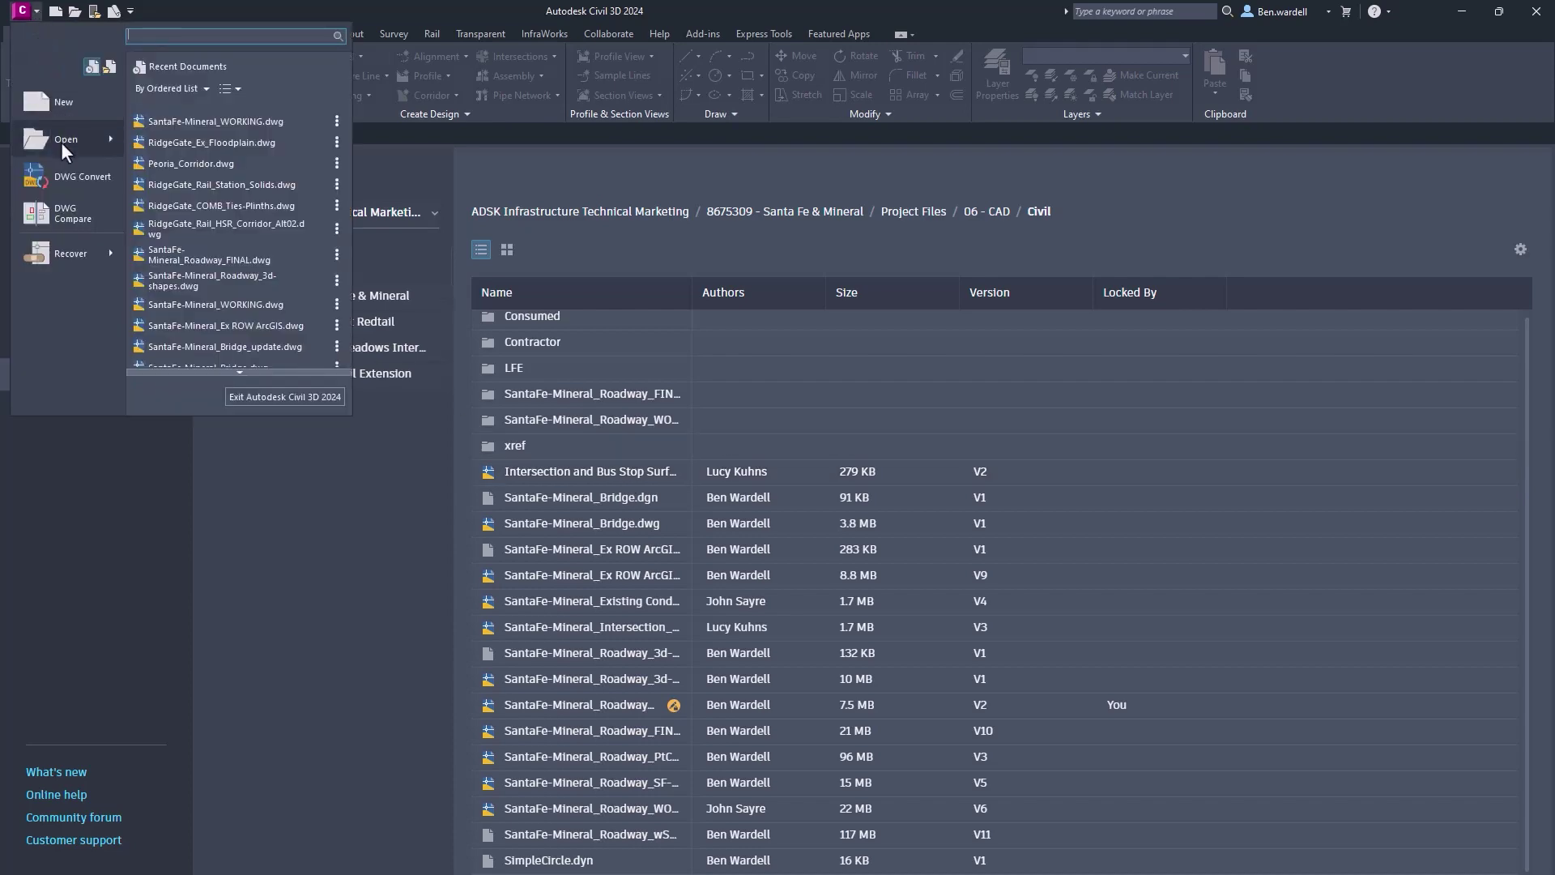
click(230, 106)
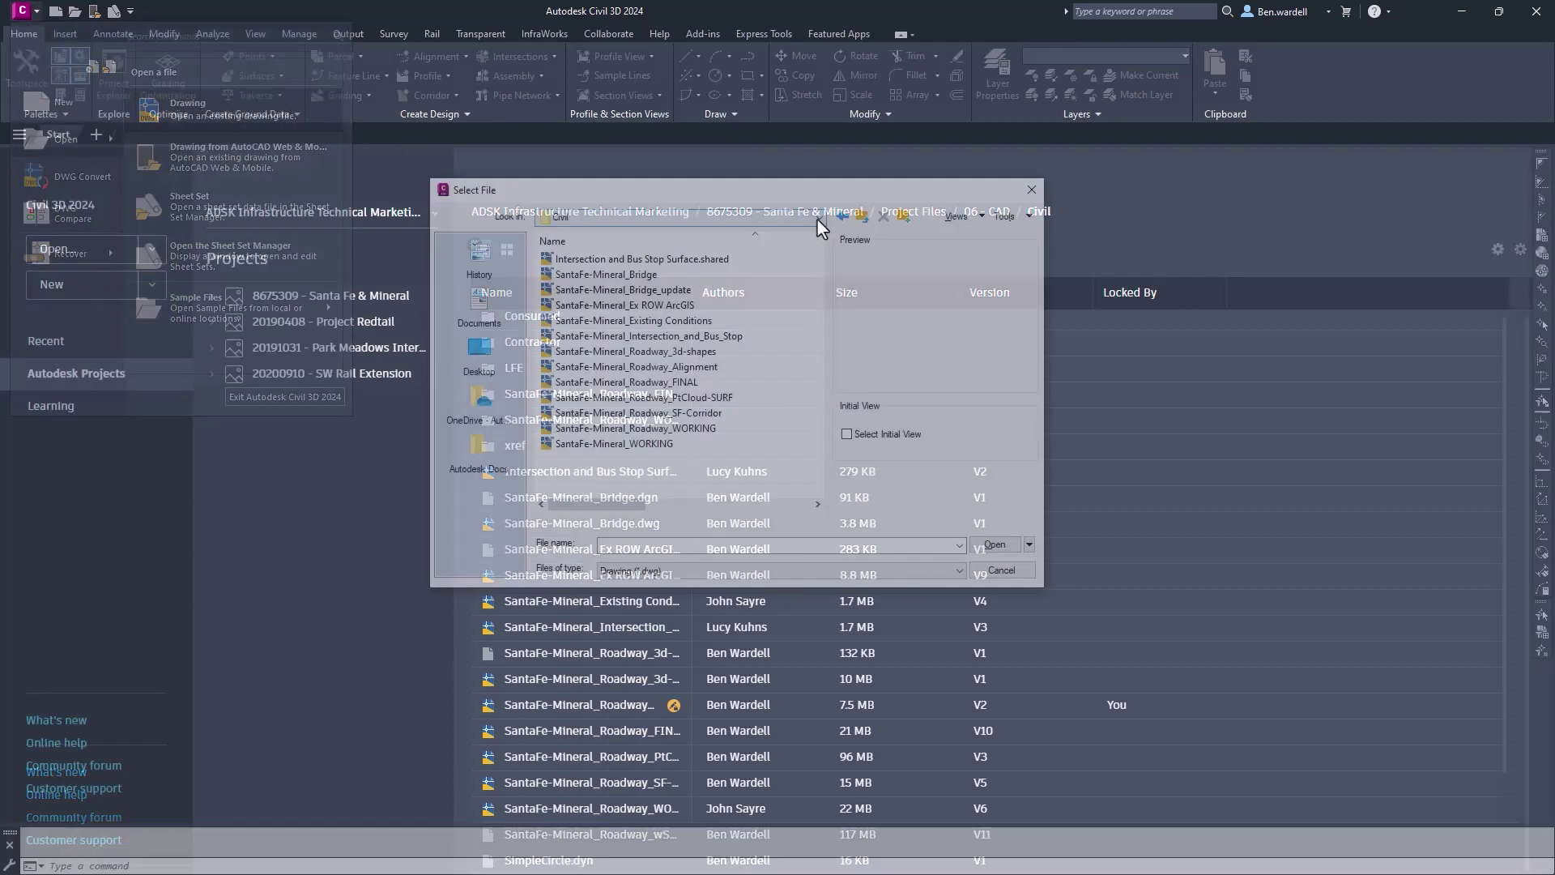
click(817, 217)
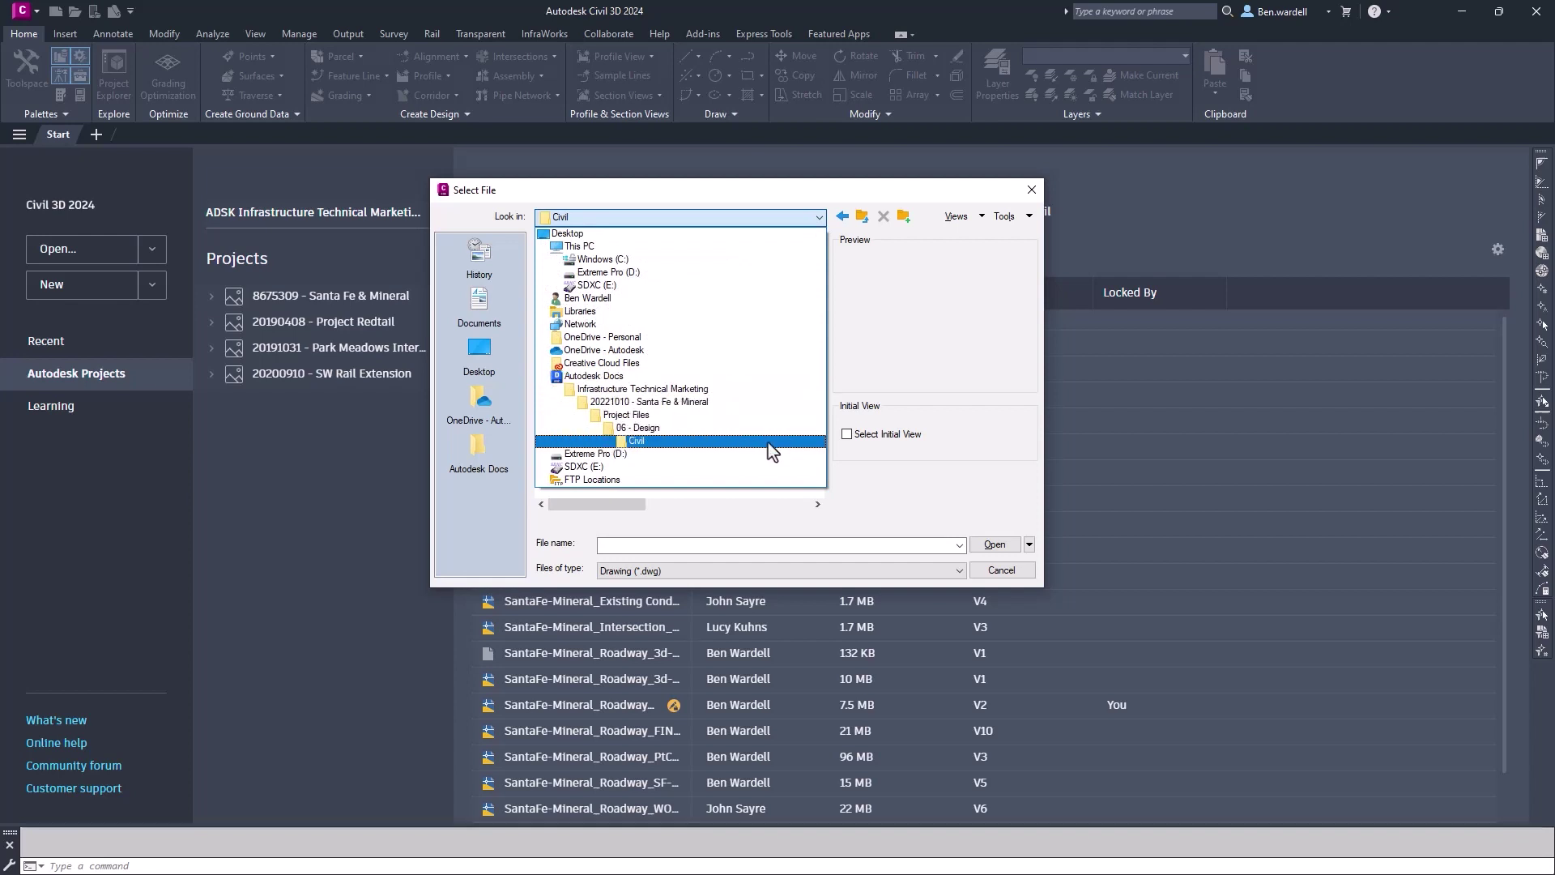
click(772, 443)
click(614, 444)
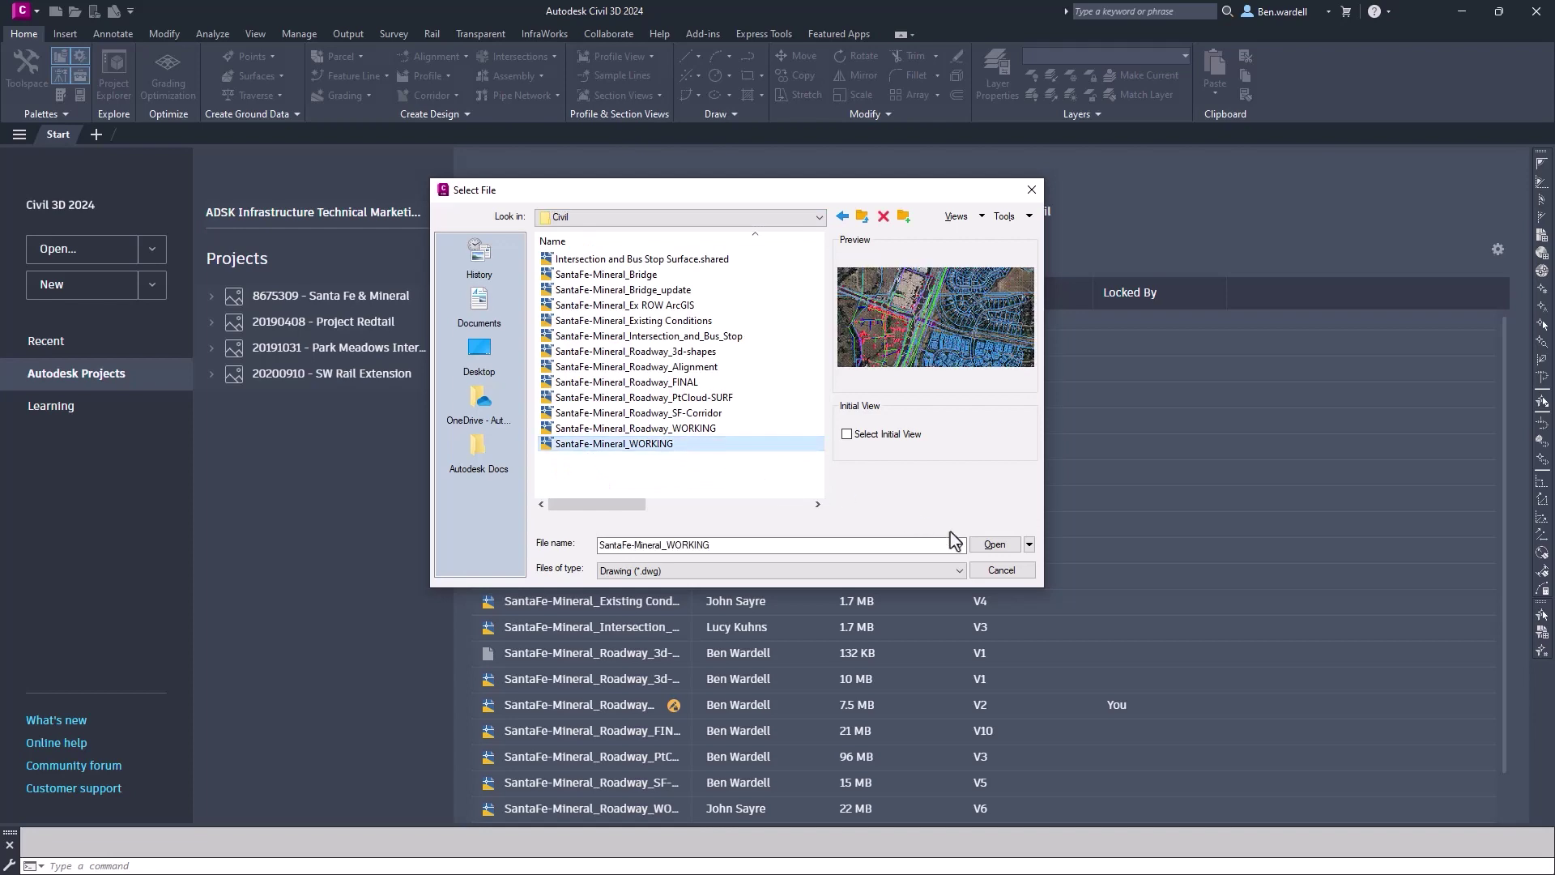
click(994, 544)
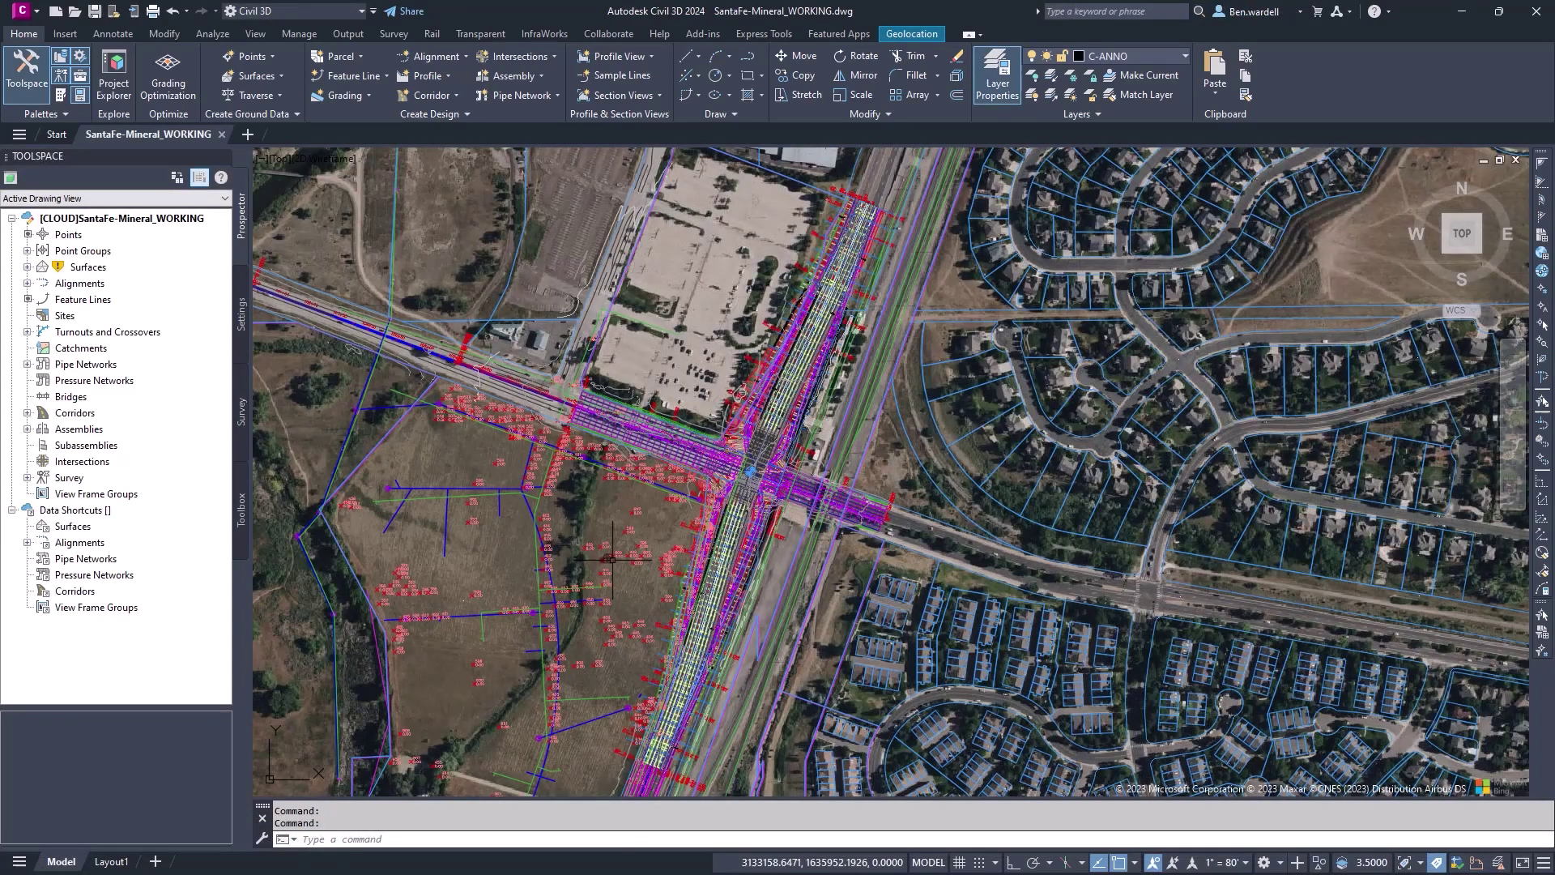
- Check the drawing lock, reload and compare the modified xref, and synchronize the data shortcuts
click(74, 219)
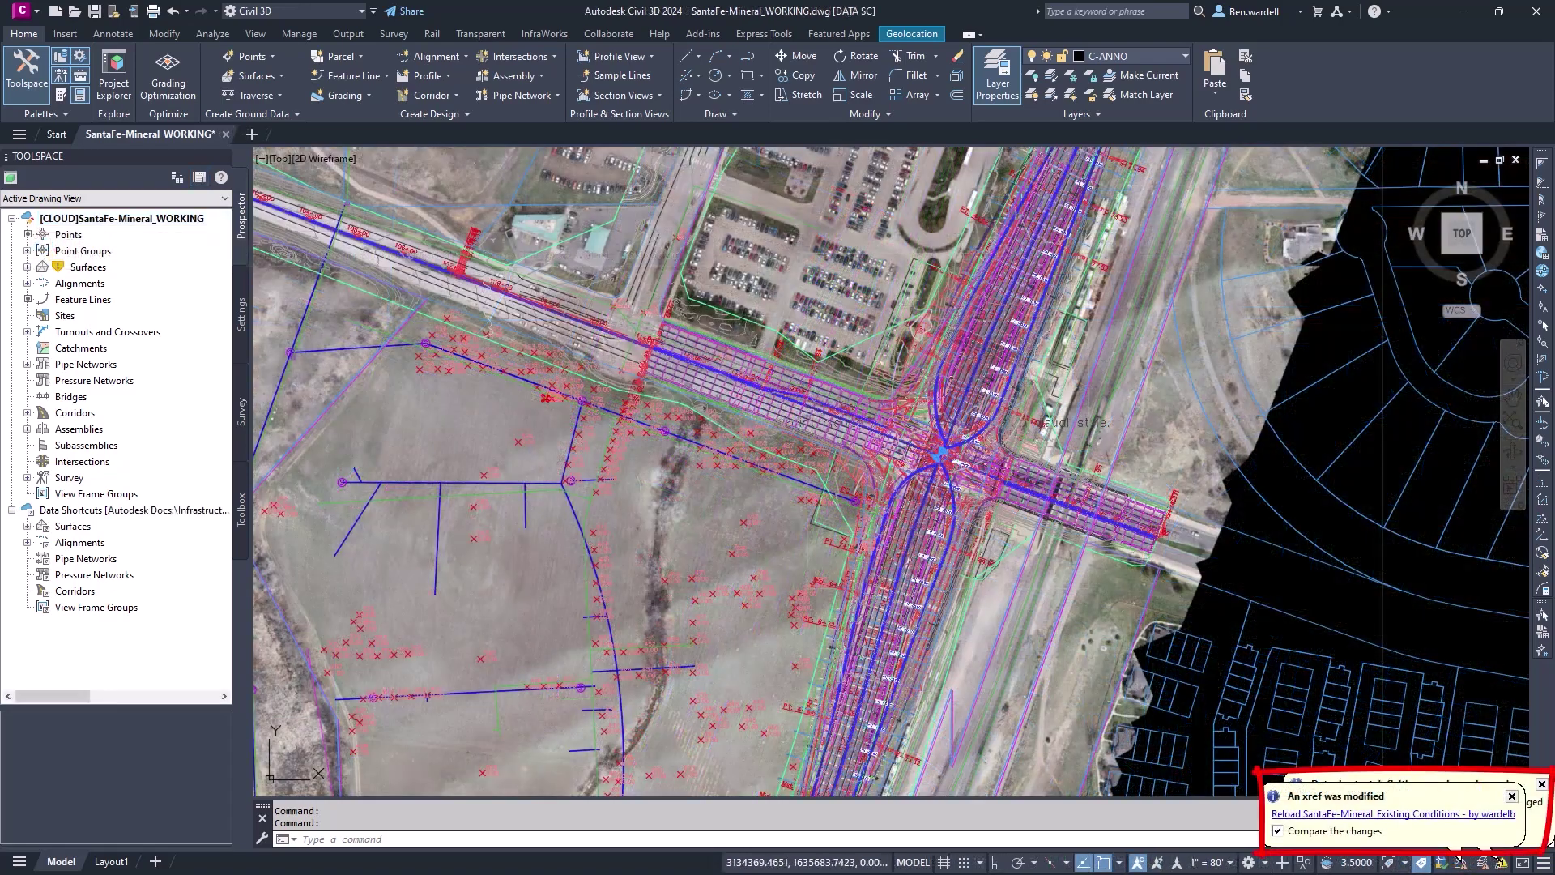
click(1394, 814)
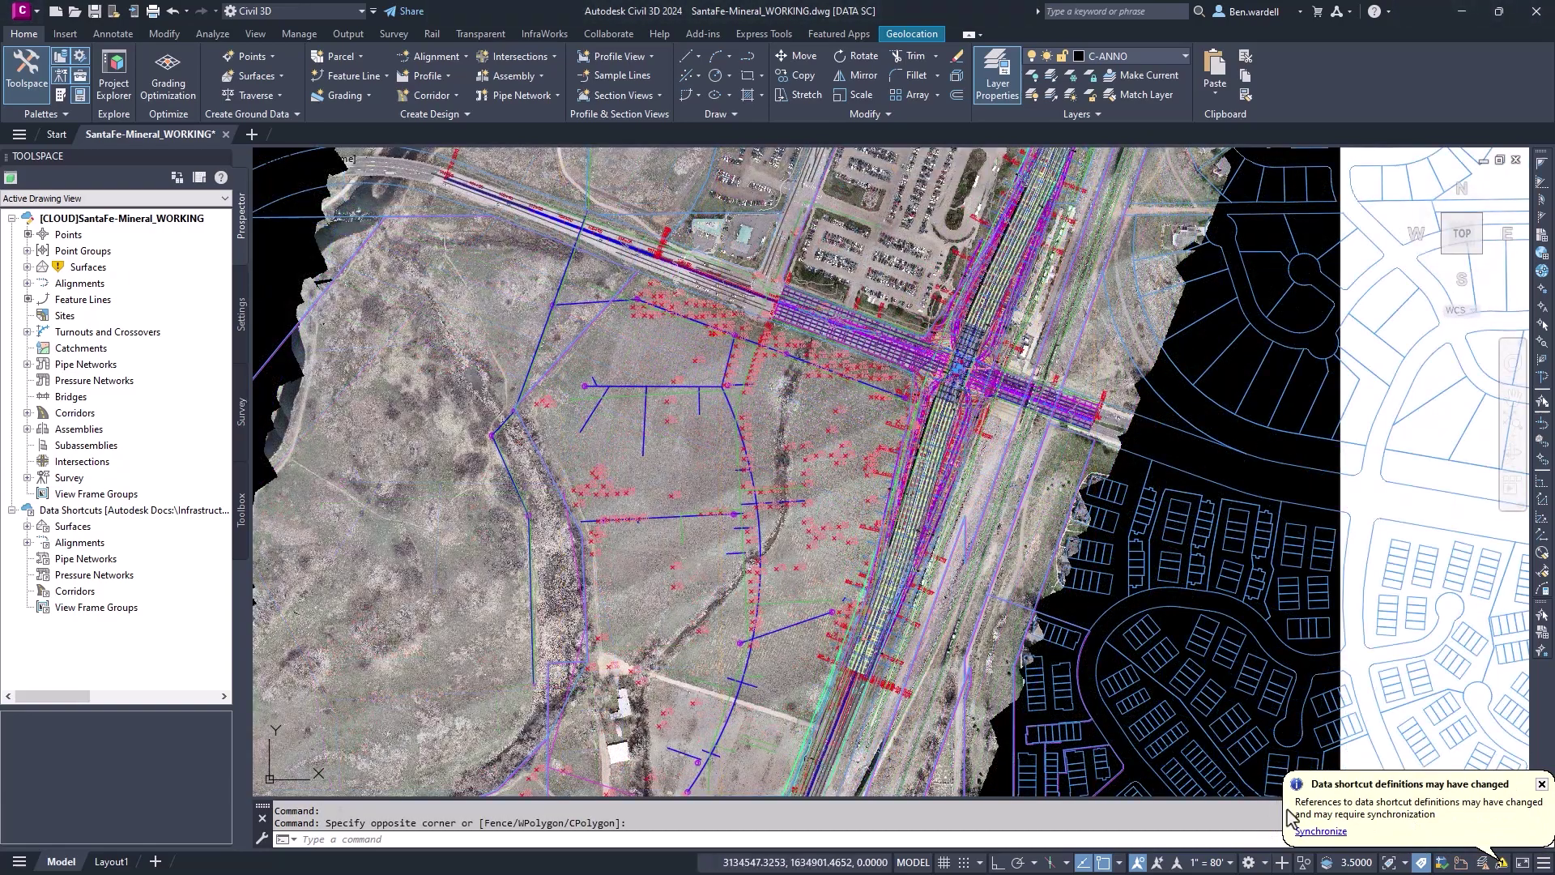
click(1321, 831)
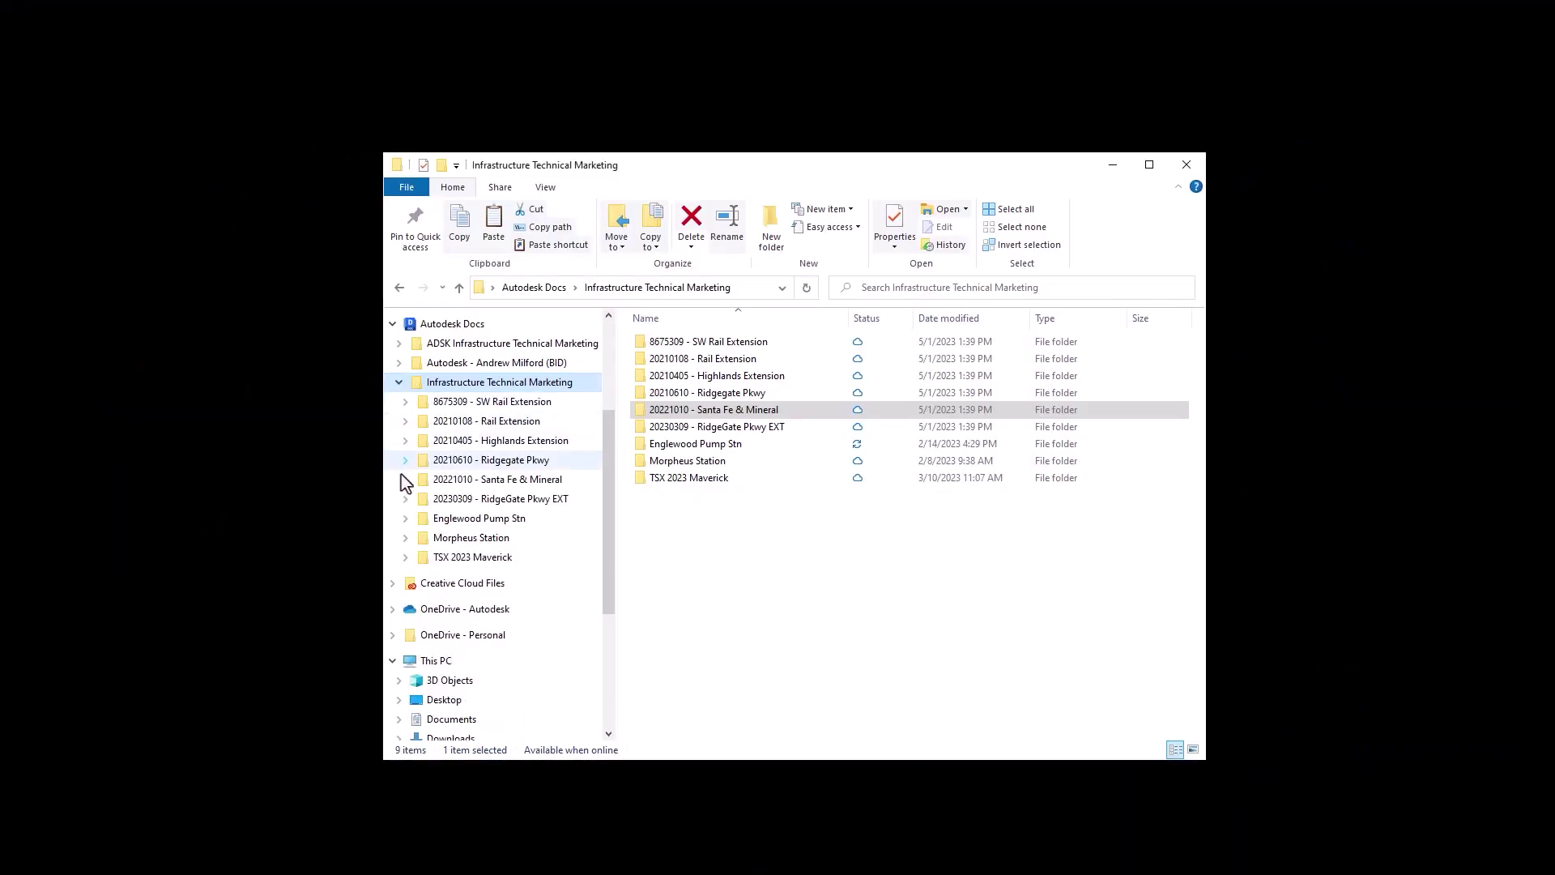
- Create a new Resource Files folder under 07 - Design Assets
click(404, 478)
click(484, 634)
right_click(472, 635)
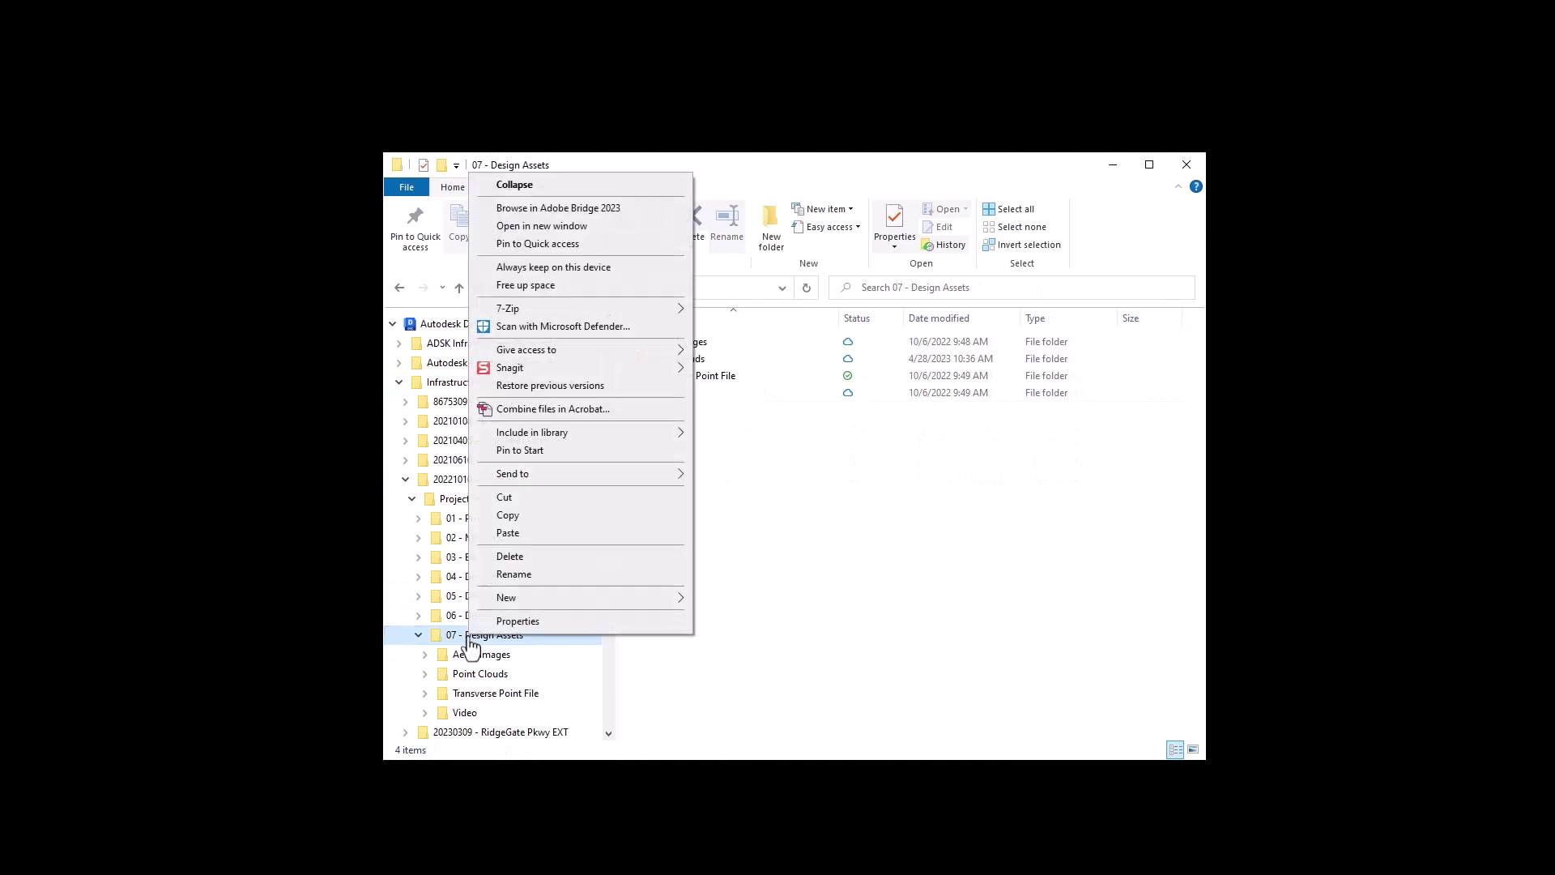
mouse_move(583, 597)
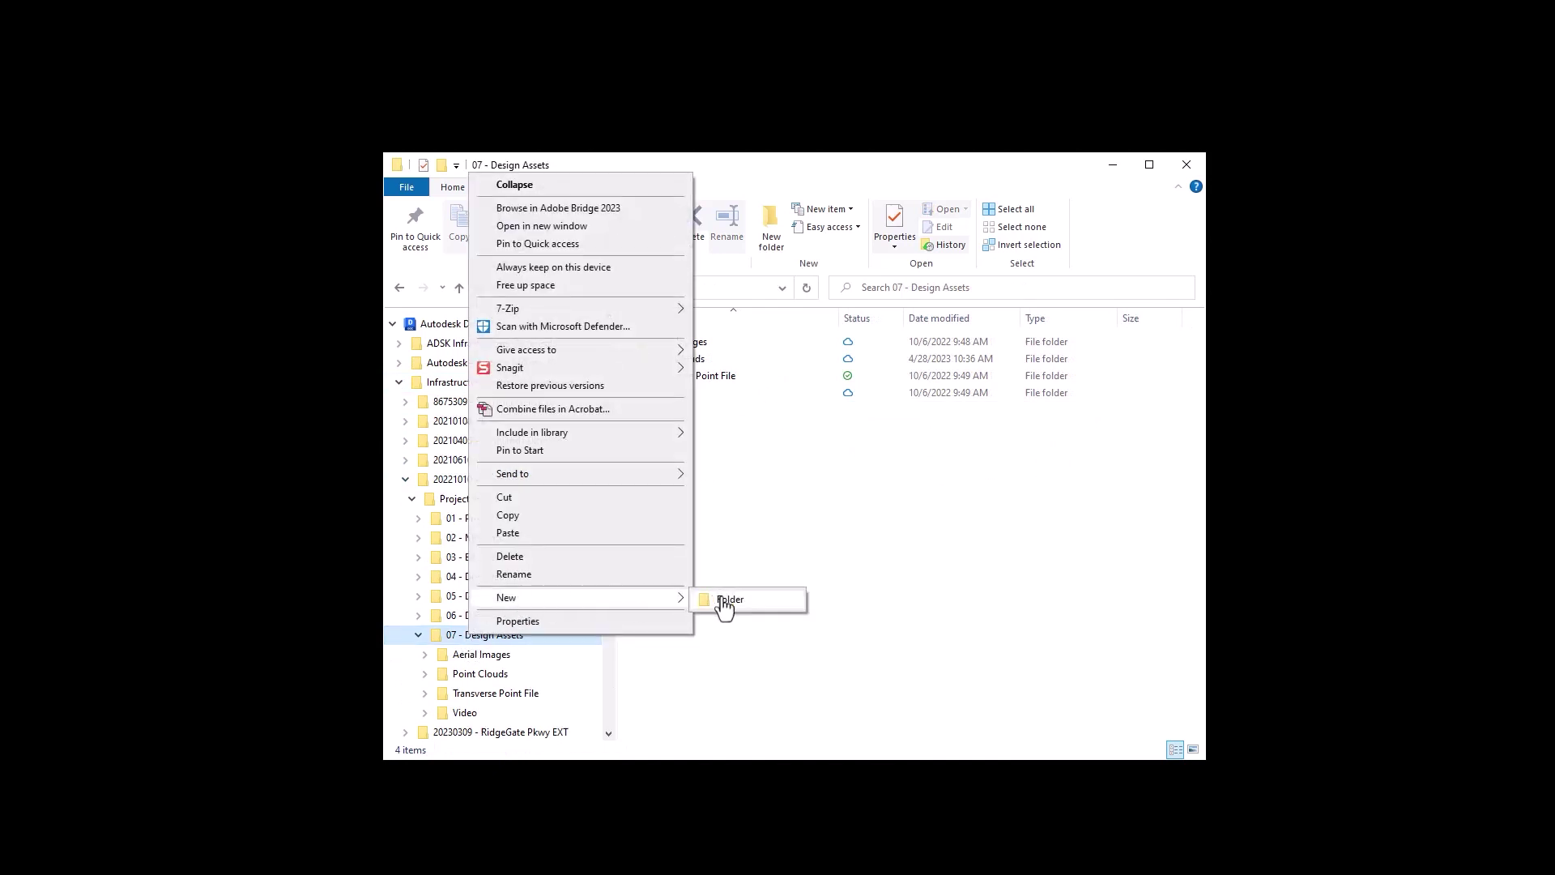
click(730, 601)
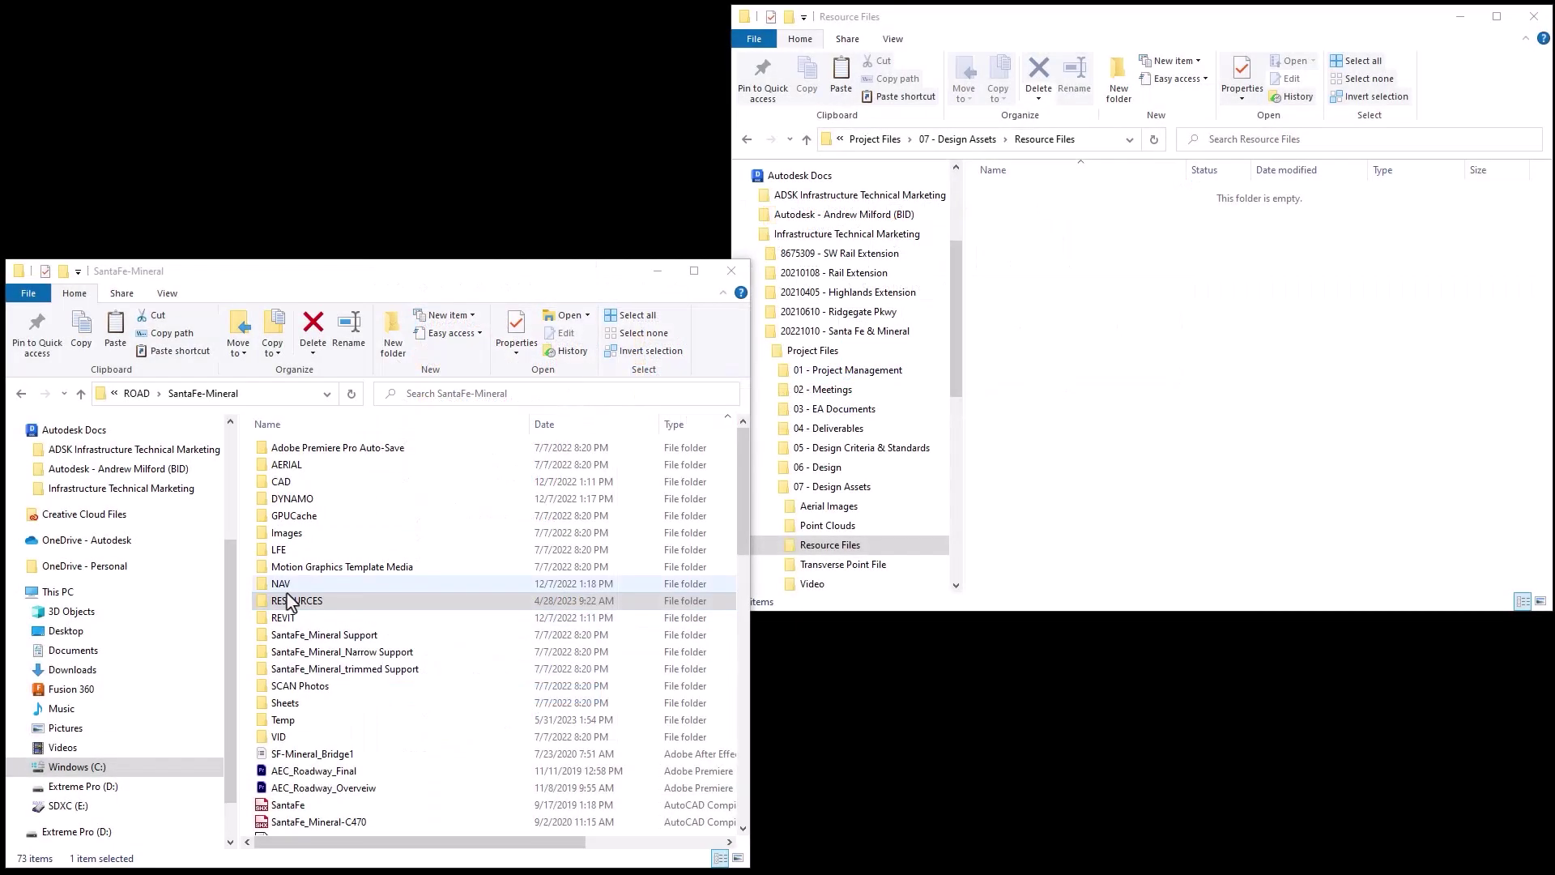
- Move the first seven files (CDOT_M_Standards through DJI_0068) from RESOURCES into Resource Files
click(289, 601)
double_click(290, 602)
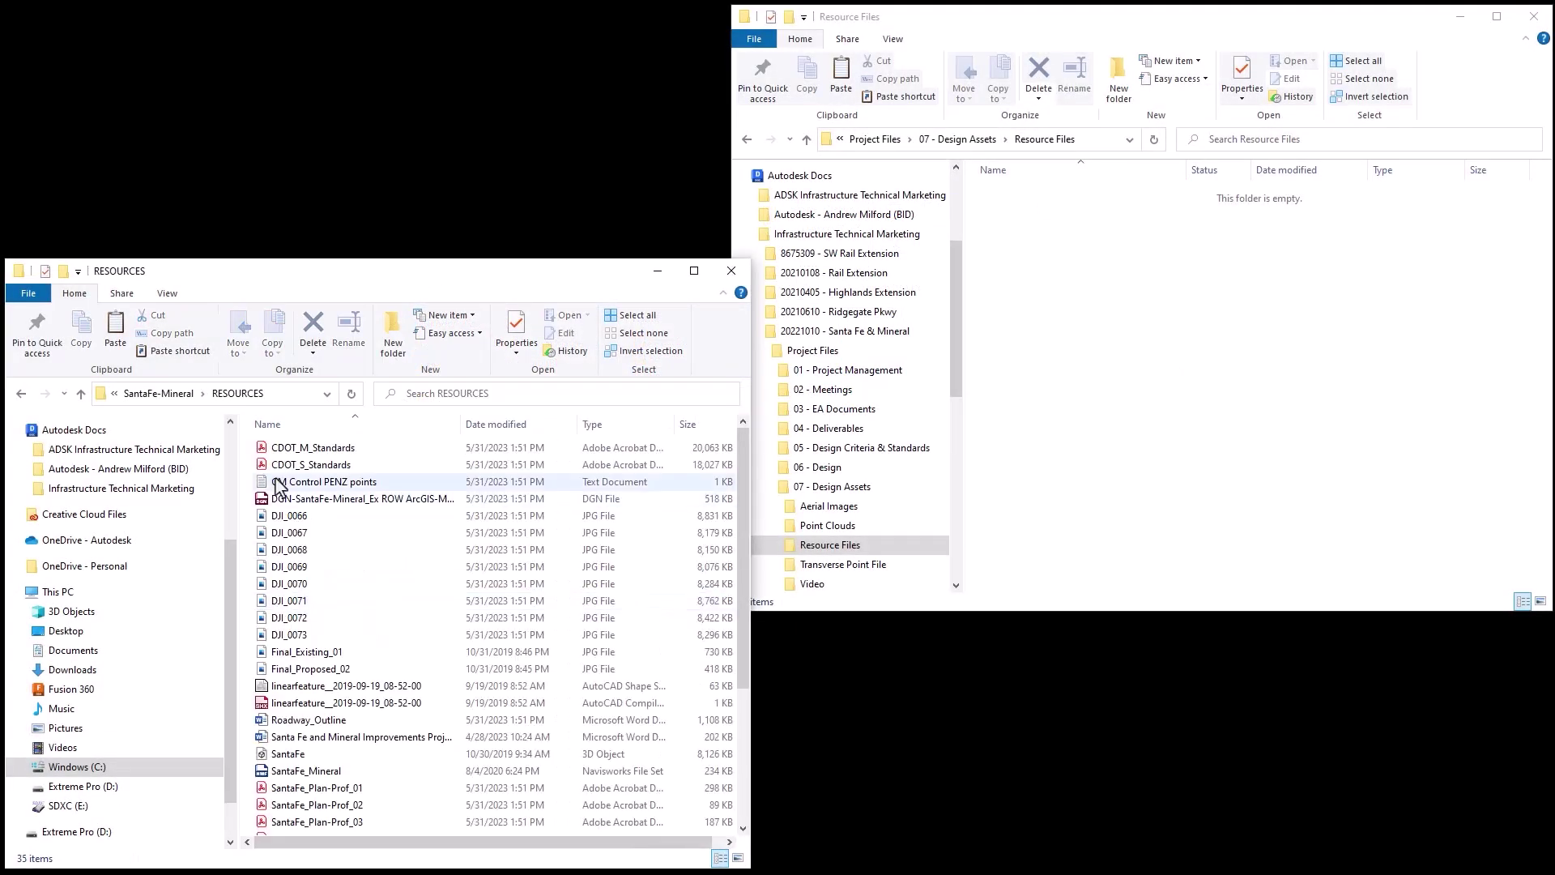
click(300, 450)
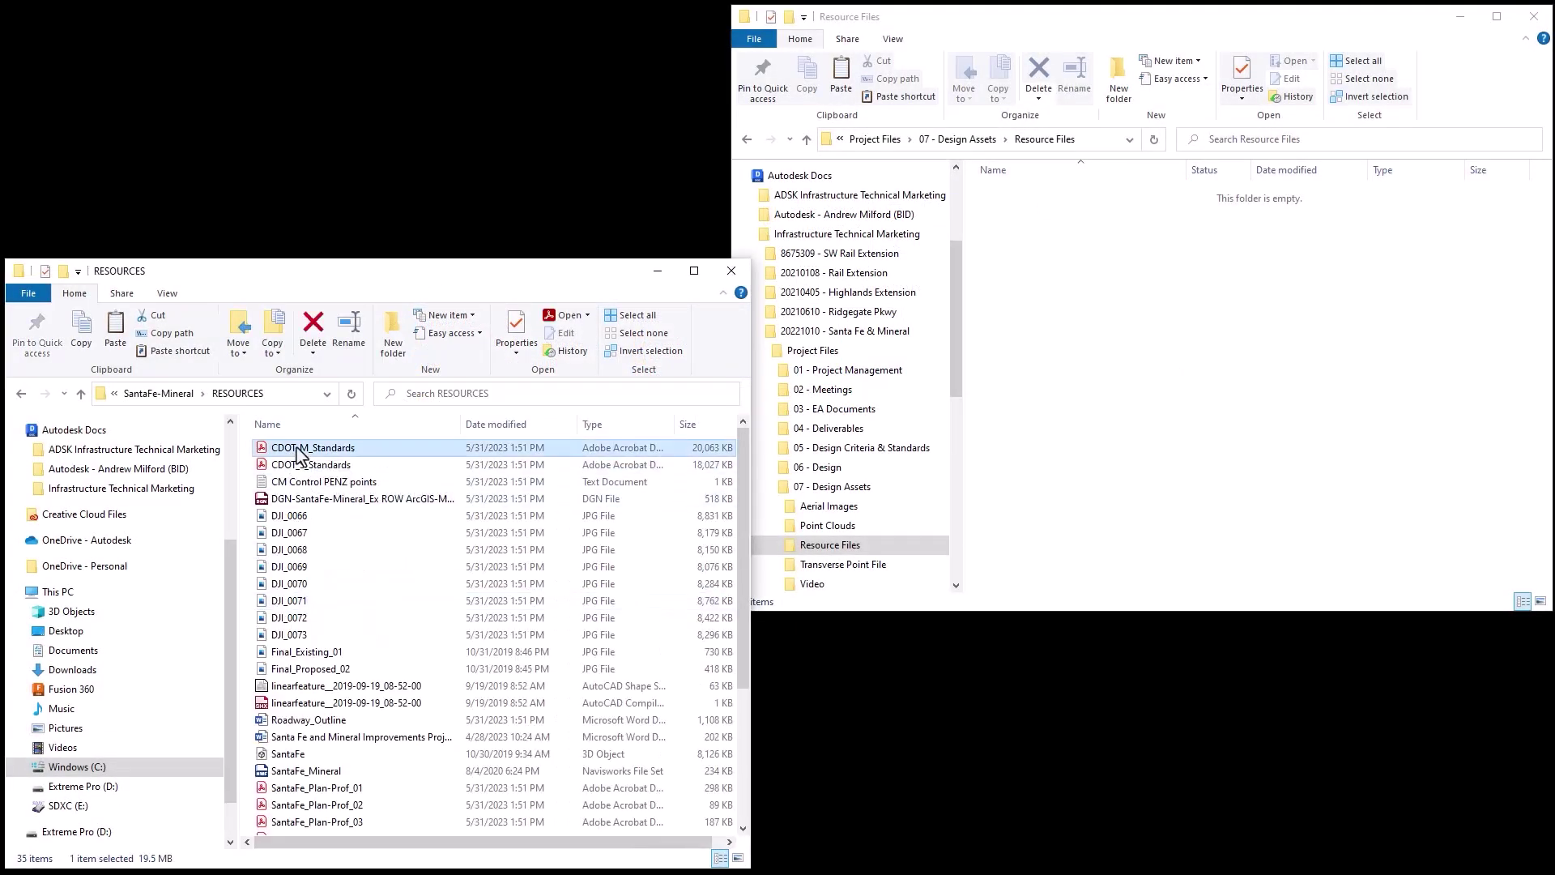
shift+click(292, 550)
drag(298, 553, 1121, 361)
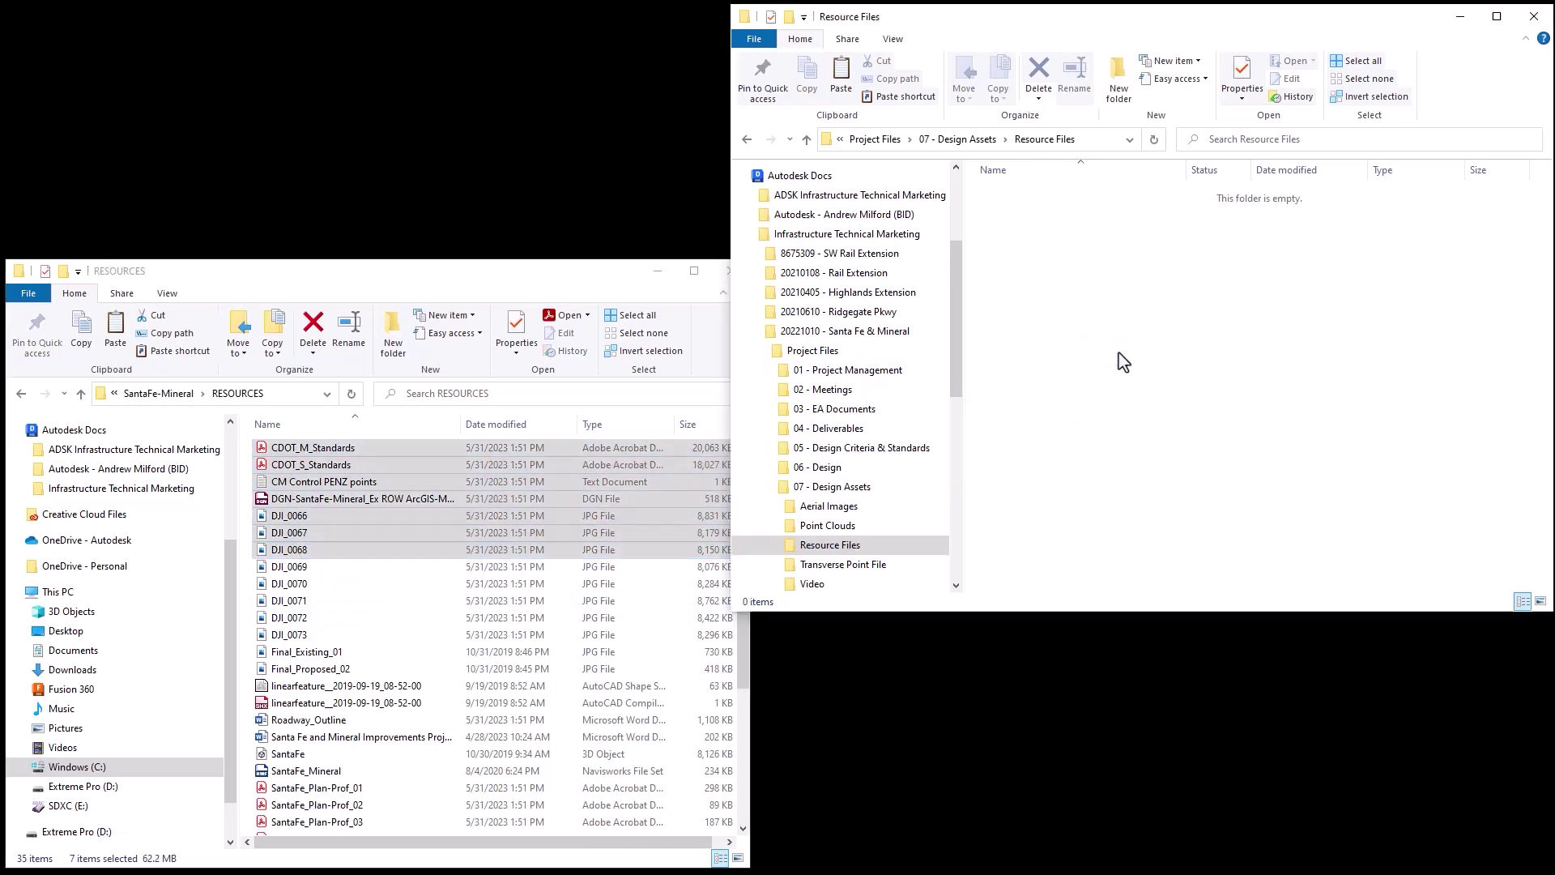
click(1199, 298)
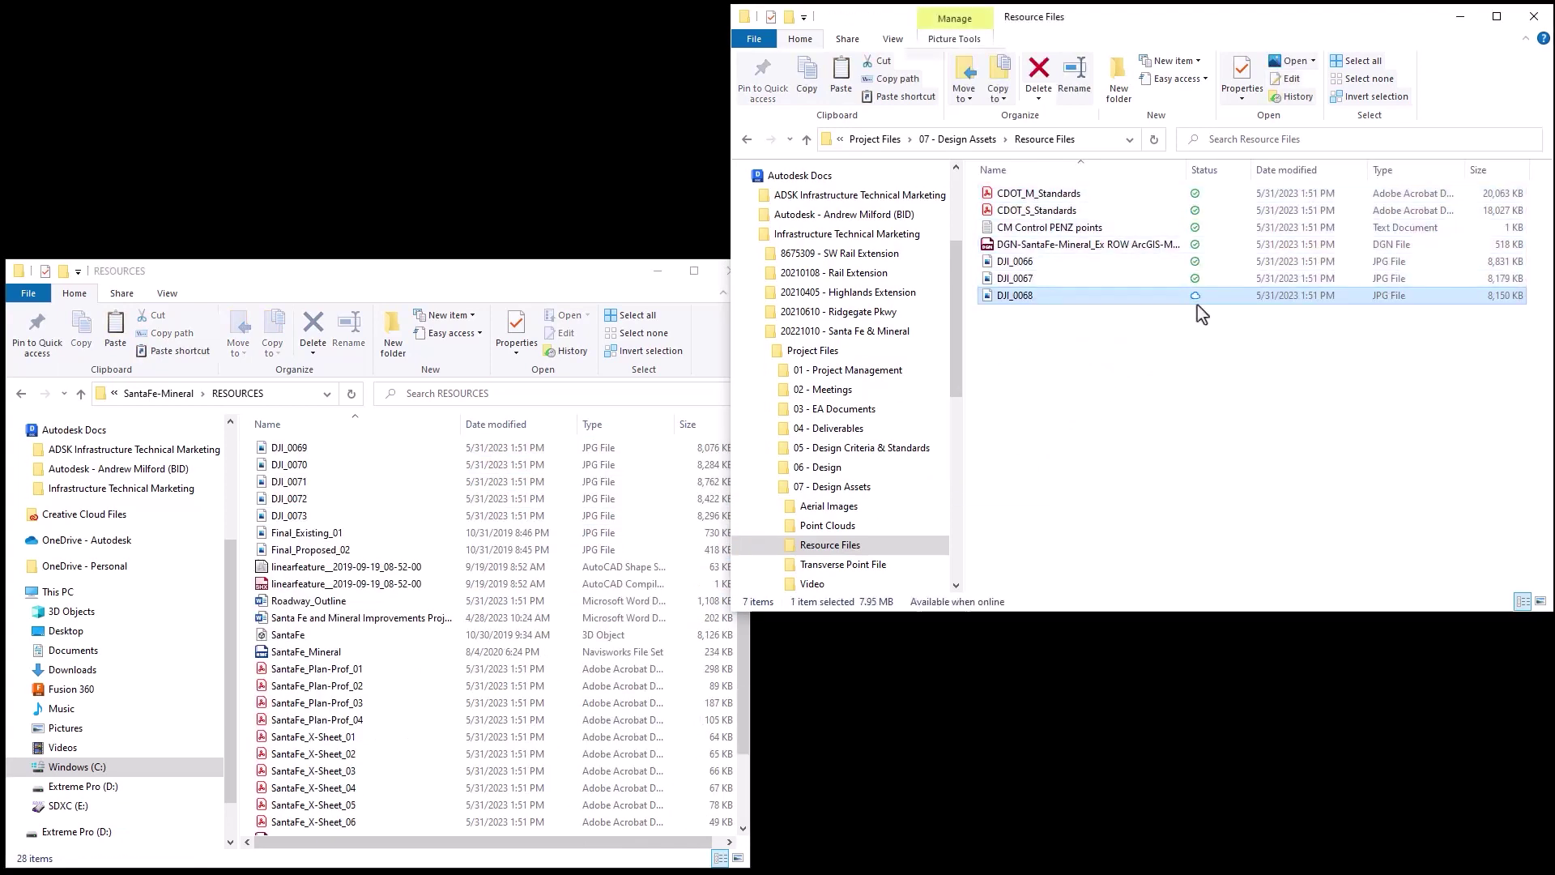
- Move all remaining RESOURCES files into the cloud Resource Files folder
click(288, 448)
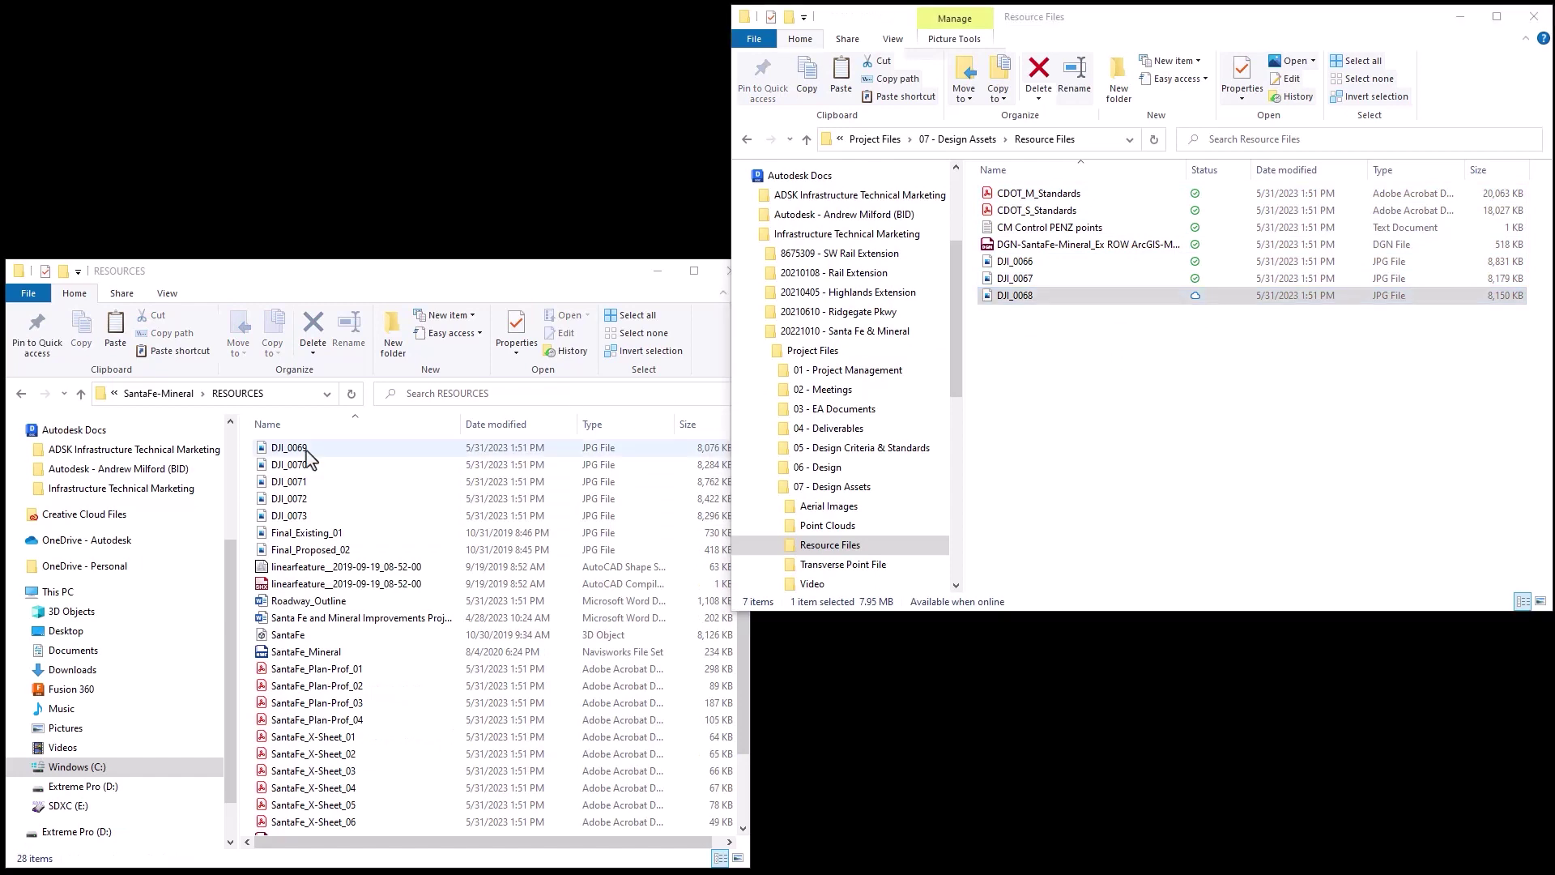
scroll(334, 592, down, 3)
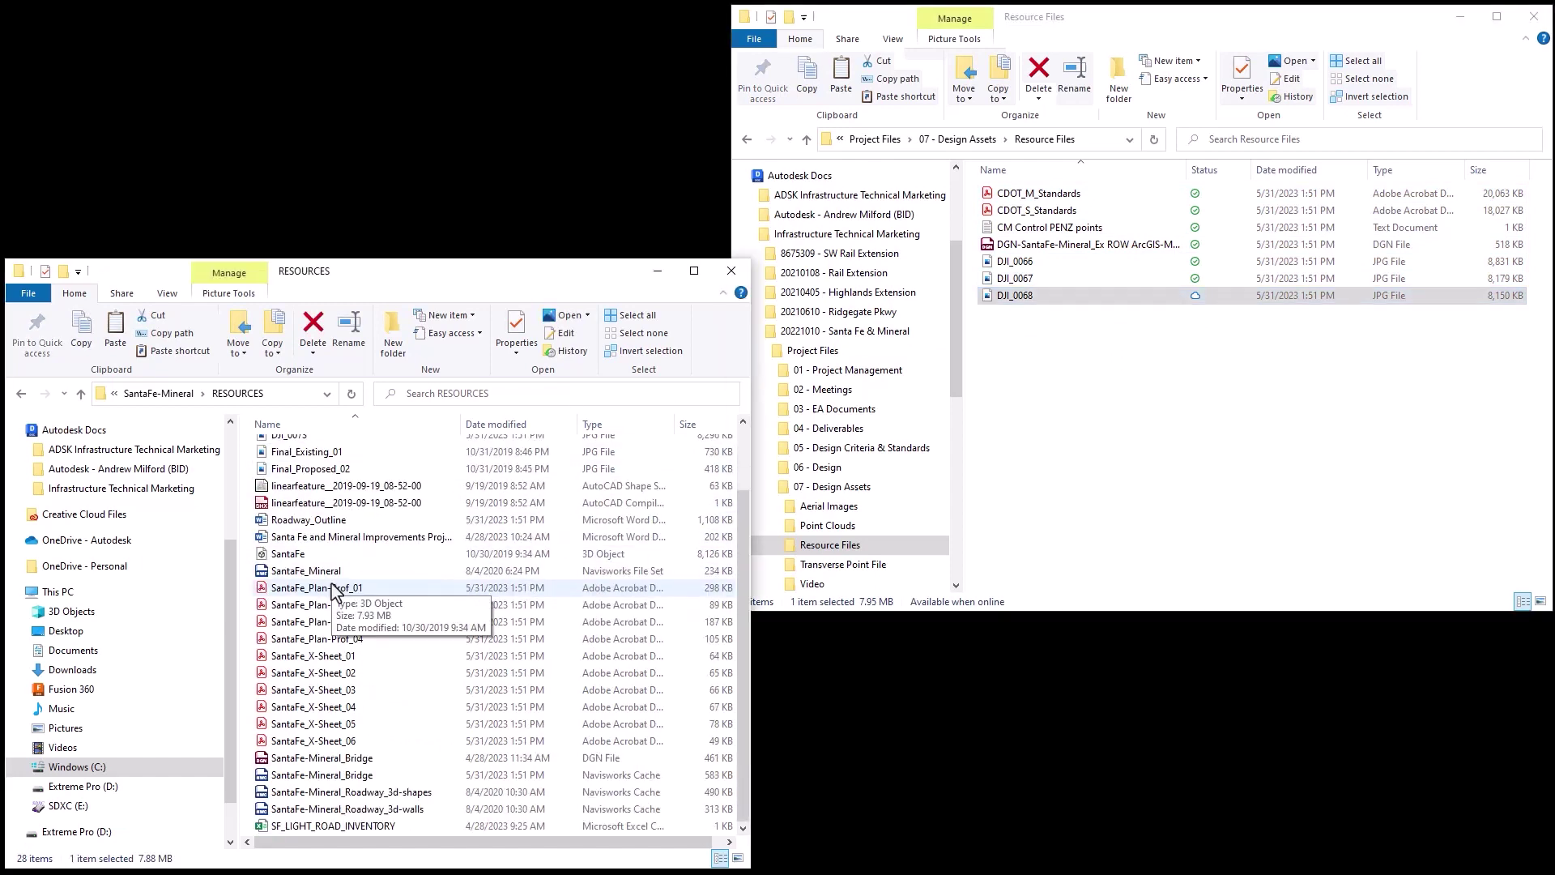
shift+click(360, 829)
drag(326, 834, 1053, 492)
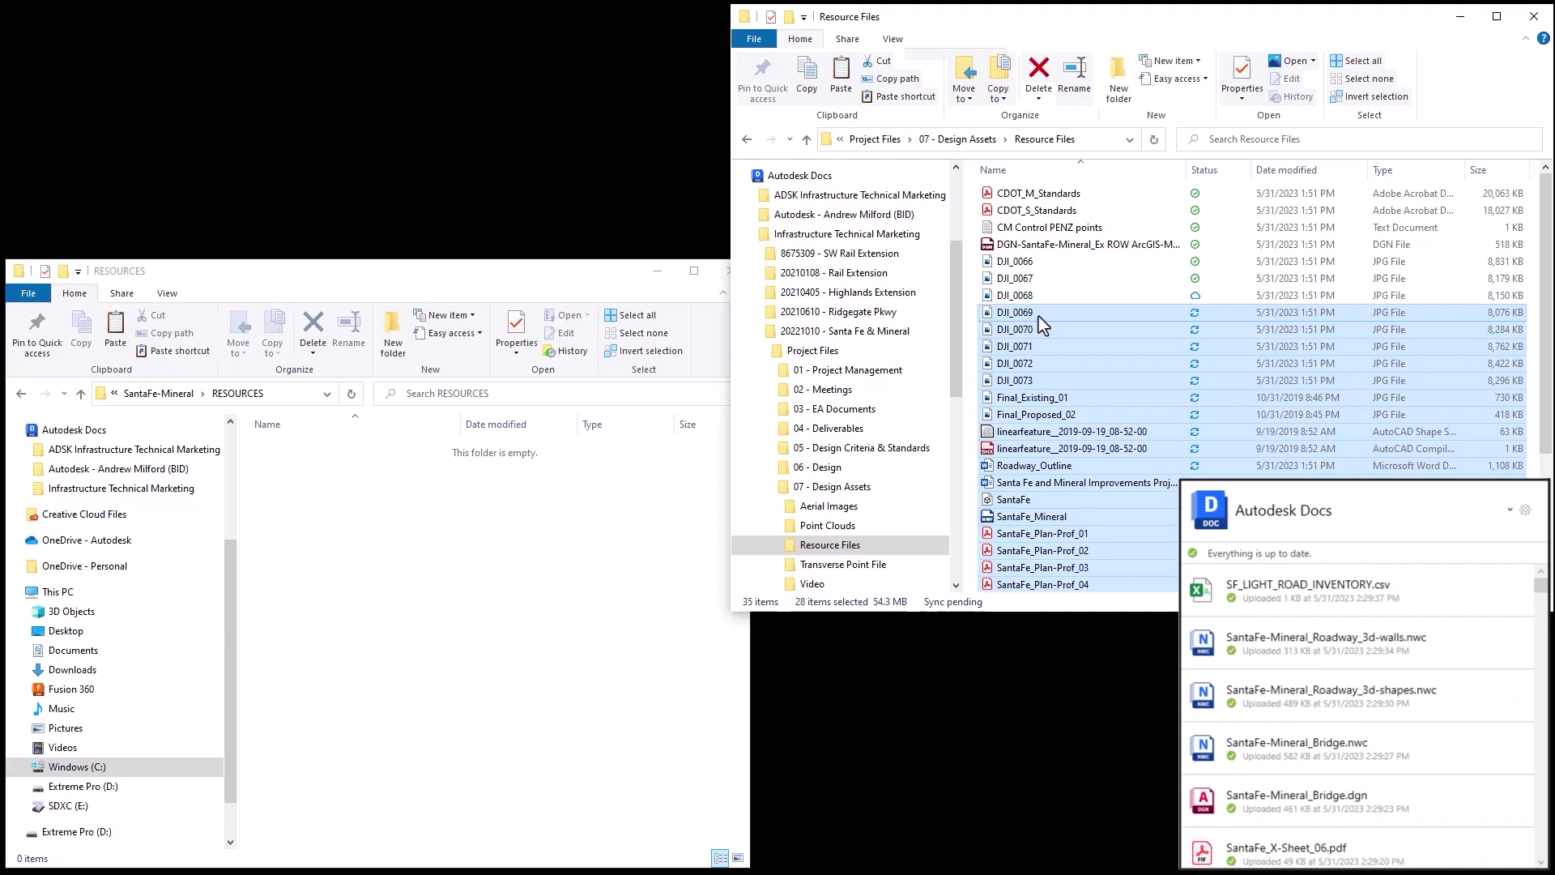
- Keep SantaFe_Plan-Prof_01 always available on this device
click(1028, 347)
scroll(1088, 352, down, 5)
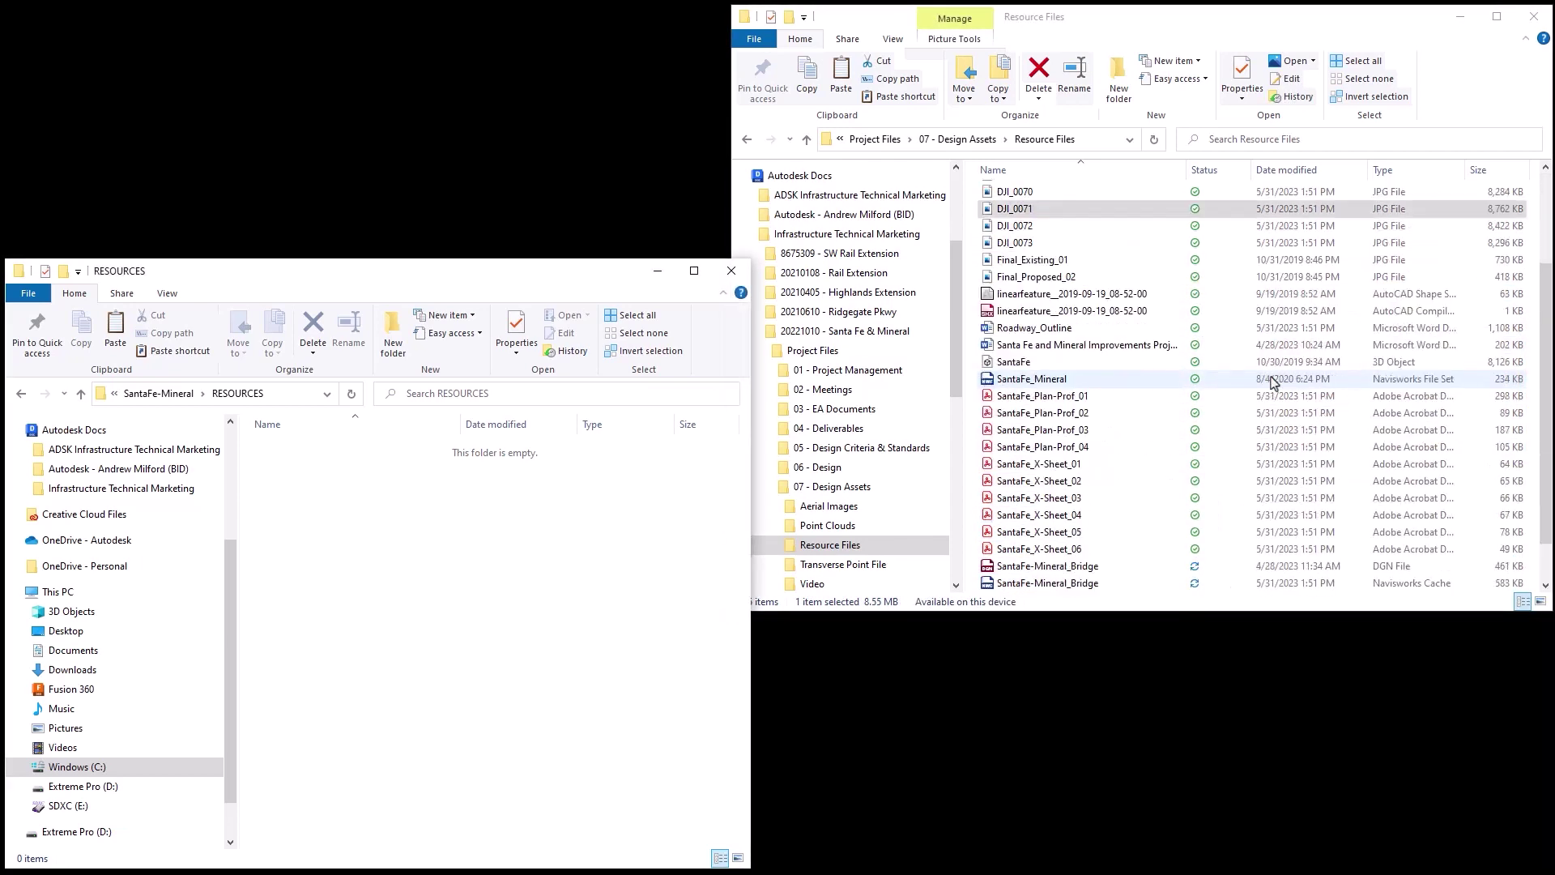
scroll(1088, 352, down, 3)
right_click(1043, 346)
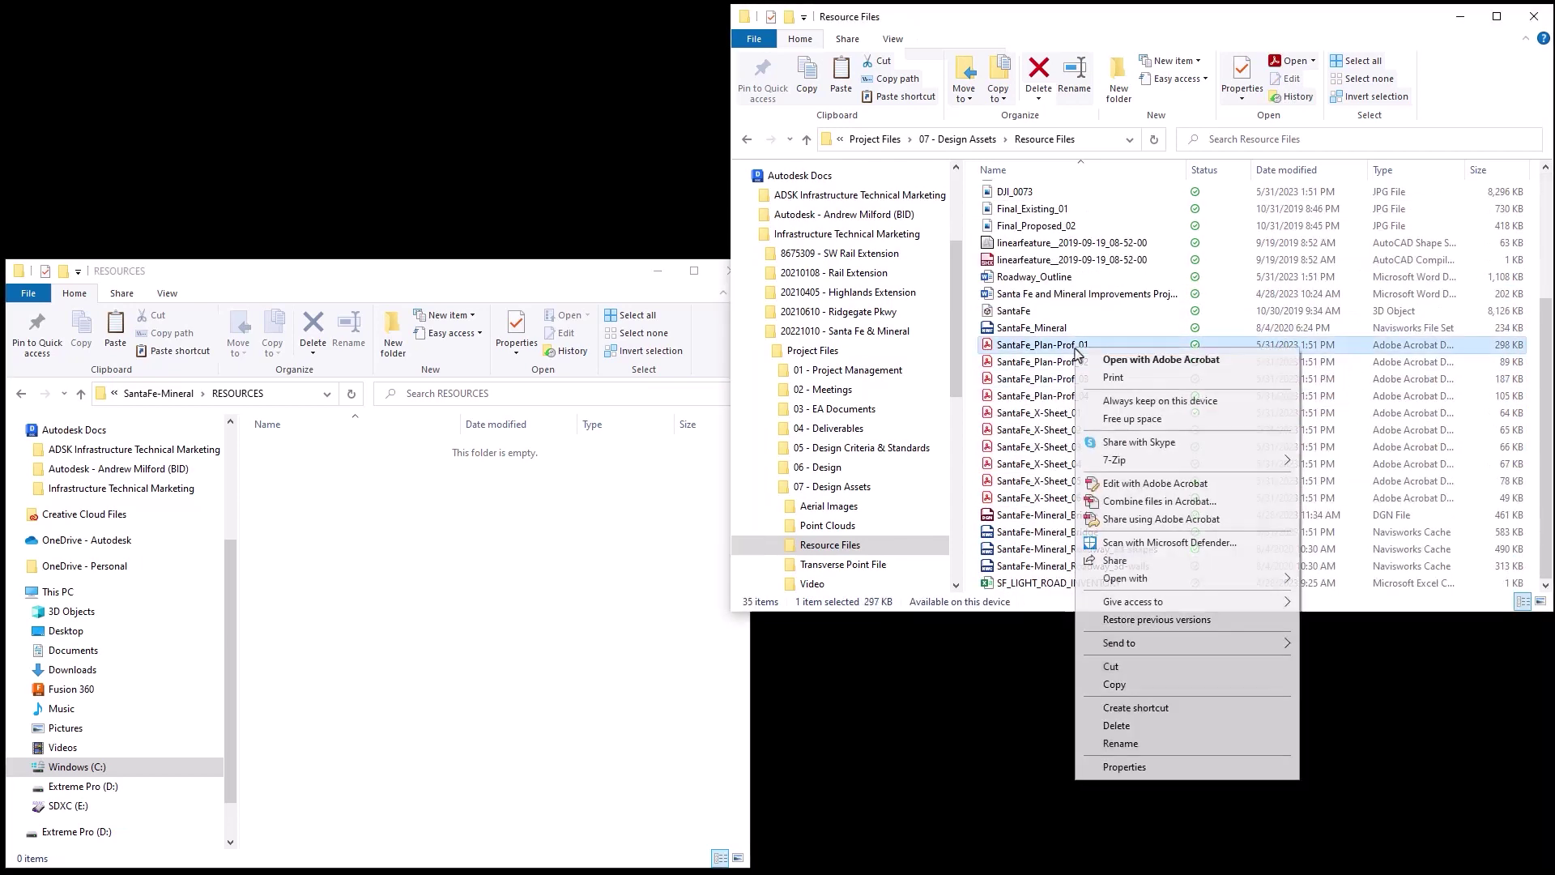
click(1160, 400)
- Make the six SantaFe_X-Sheet_01–06 PDFs online-only via Free up space
click(1059, 414)
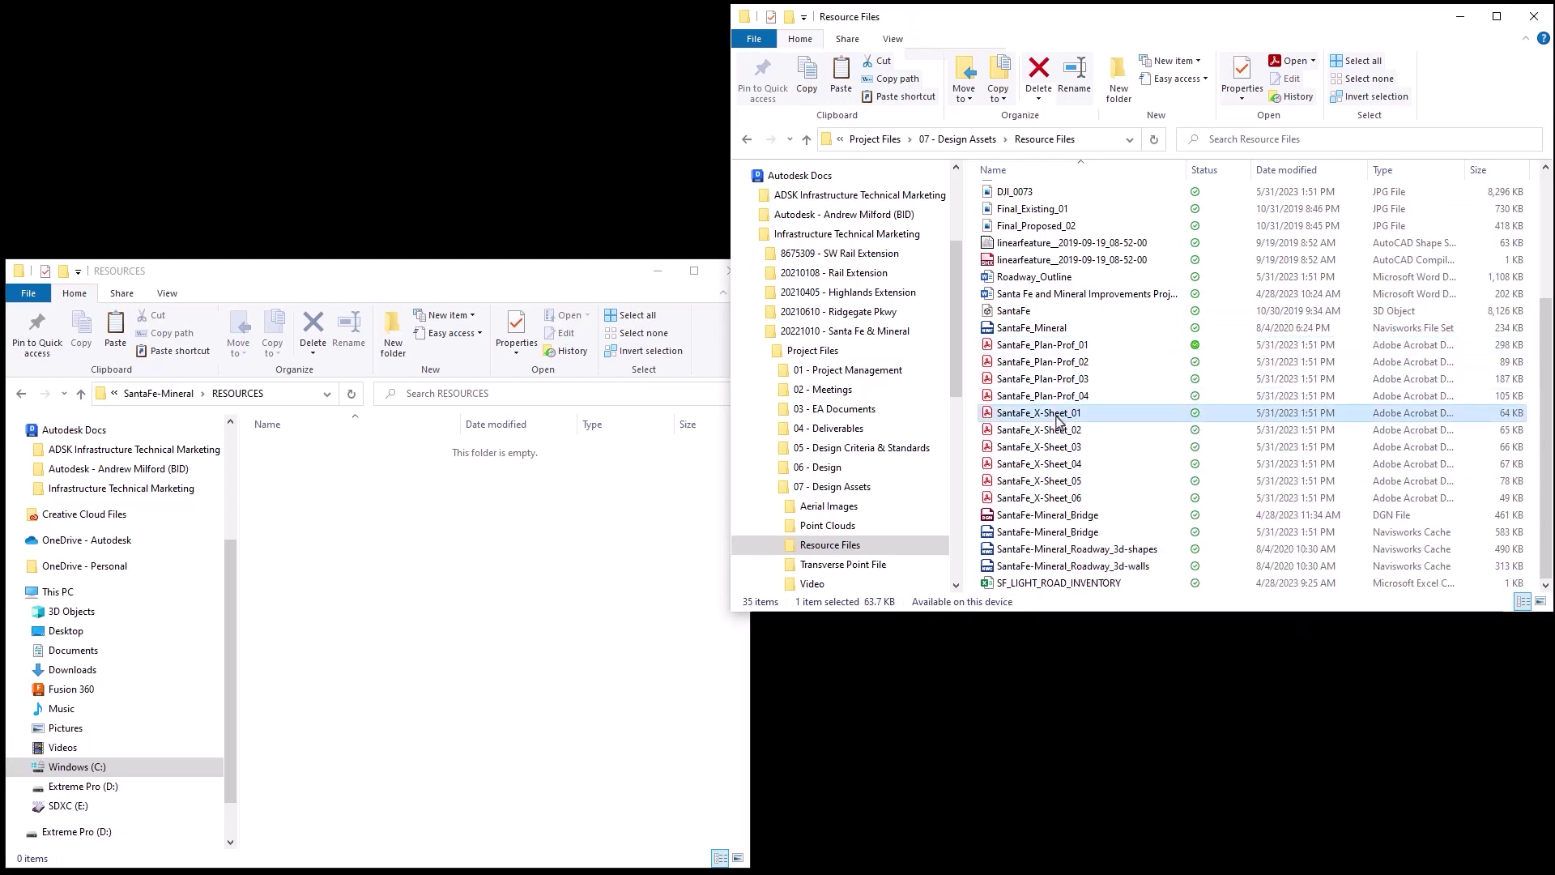
shift+click(1059, 498)
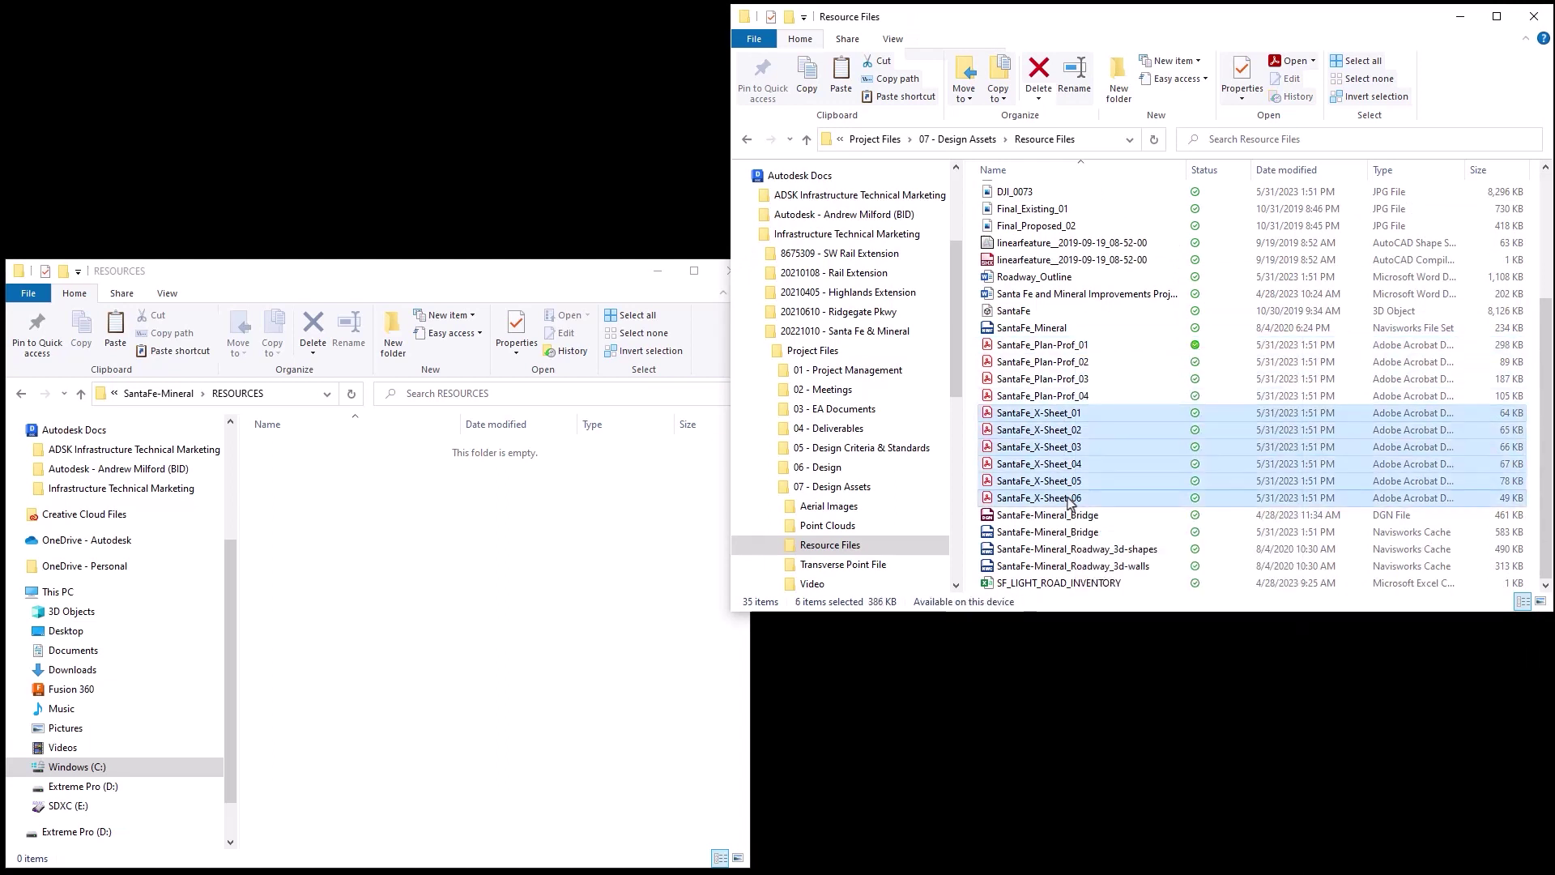
right_click(1070, 499)
click(1164, 568)
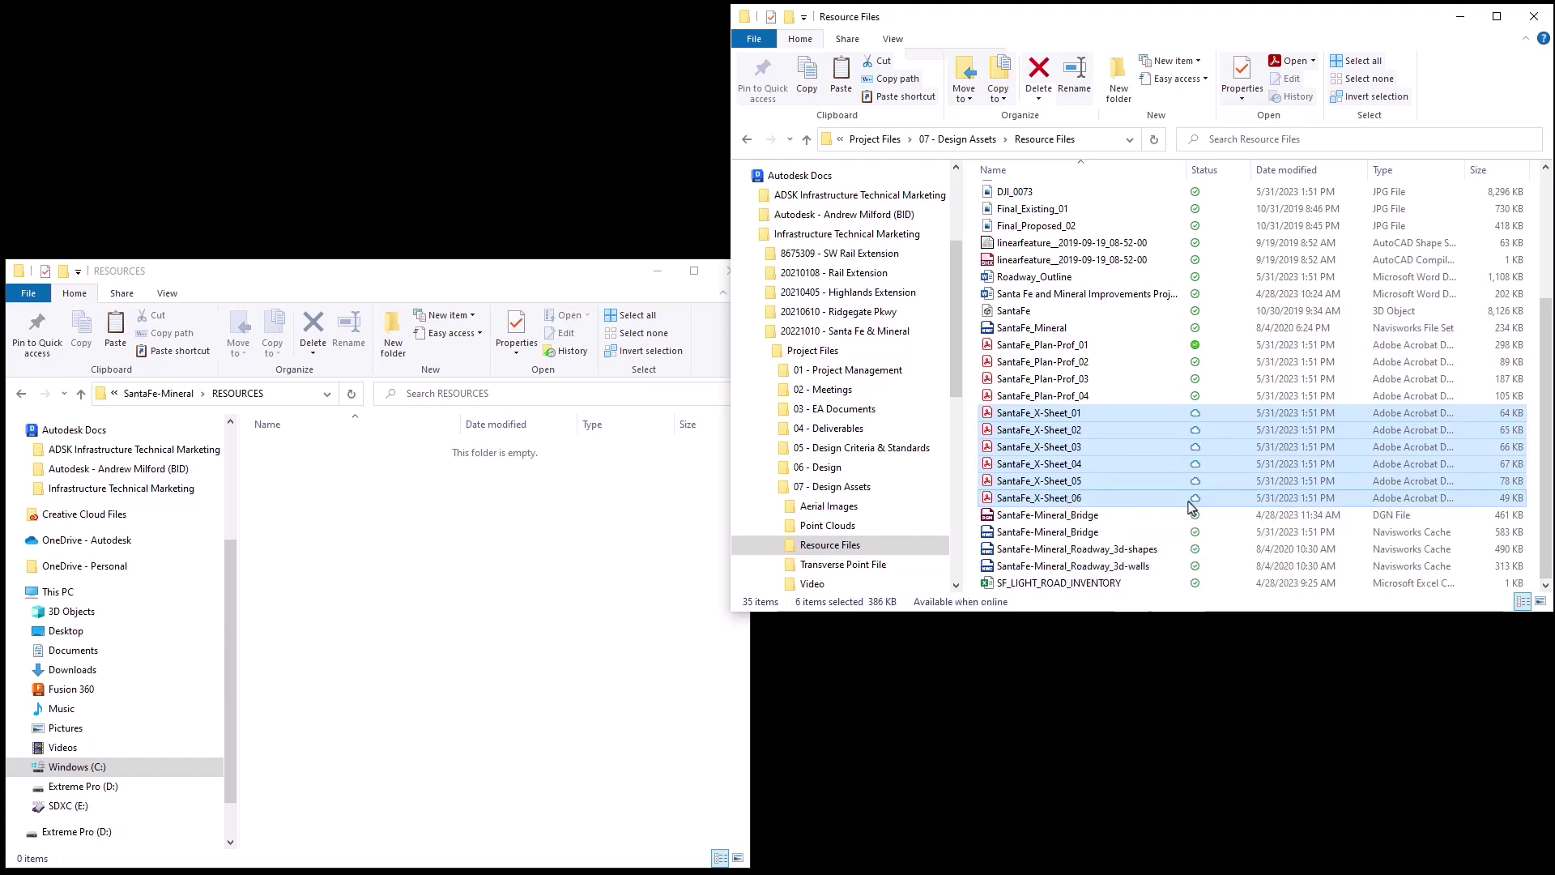
- Preview SantaFe_Plan-Prof_03 as a PDF, then start a new sheet set in Civil 3D
double_click(1042, 379)
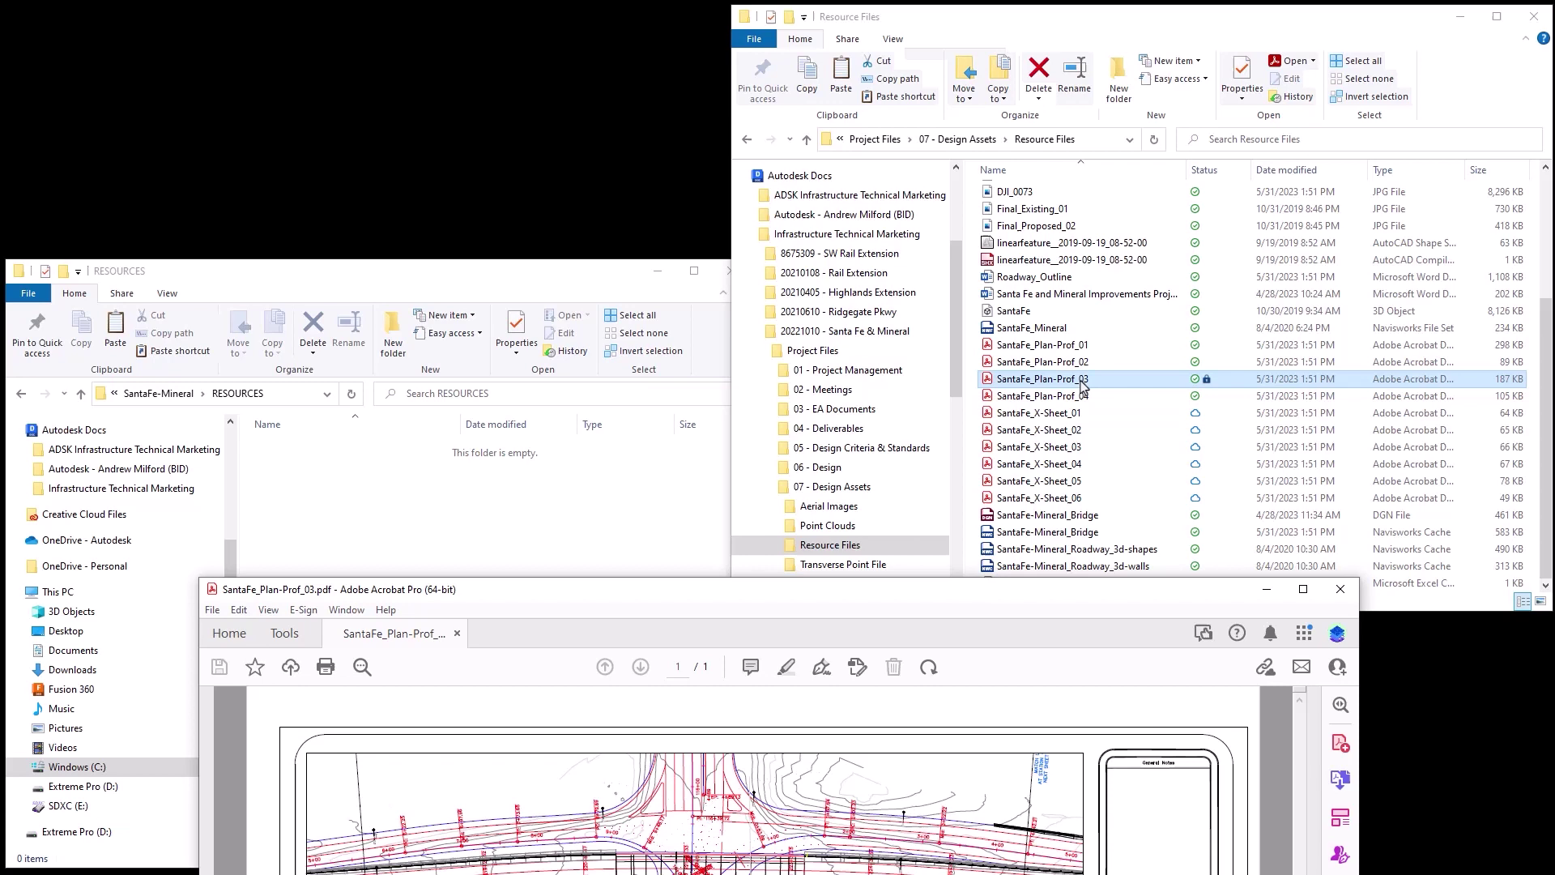
click(1340, 589)
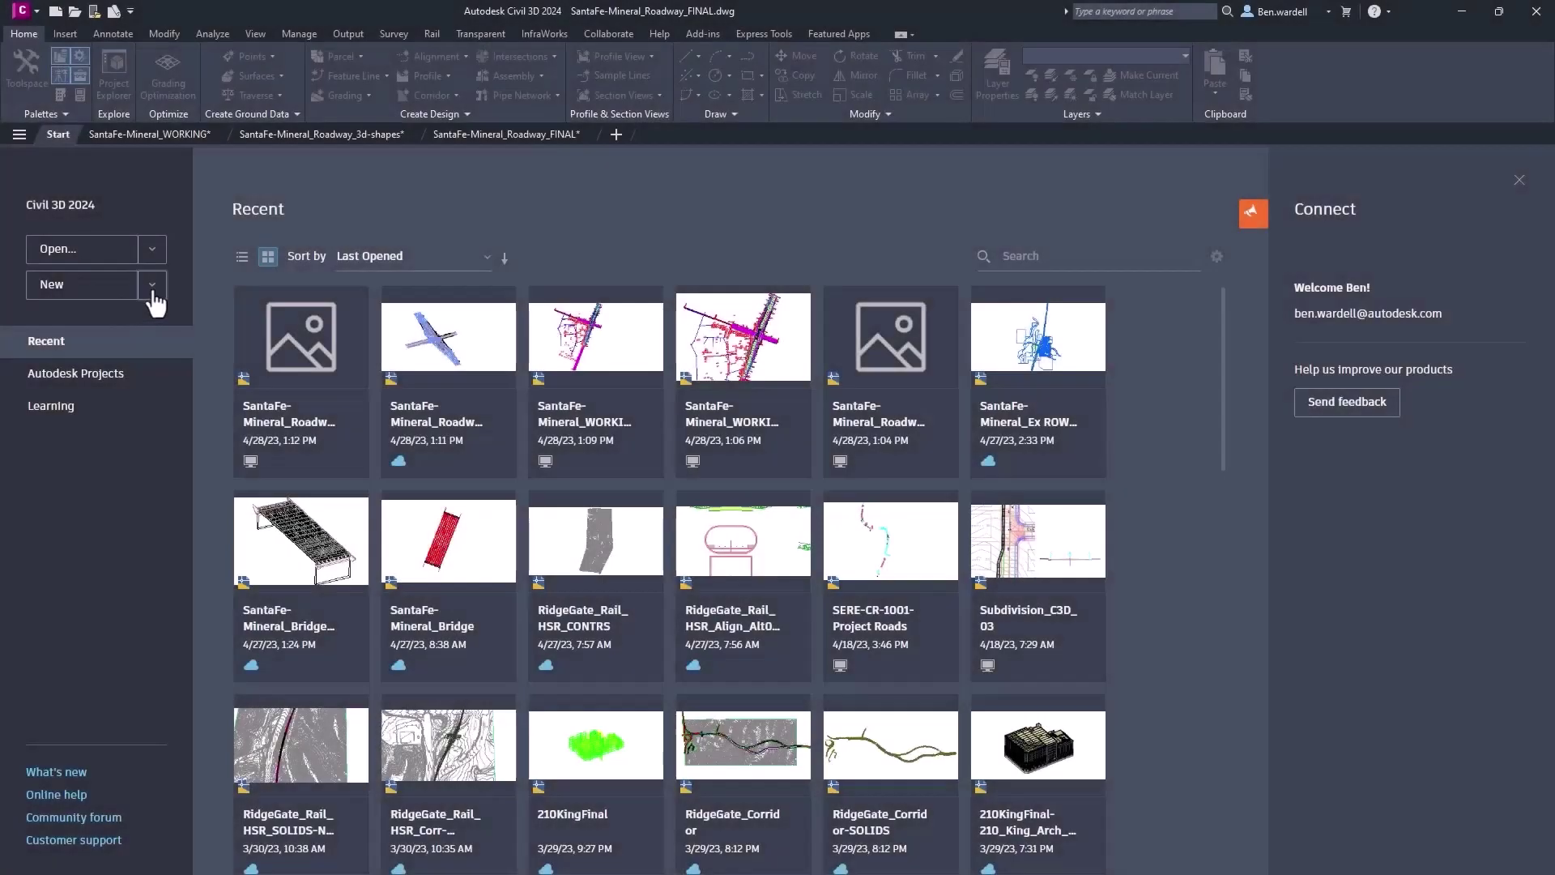
click(152, 285)
click(79, 460)
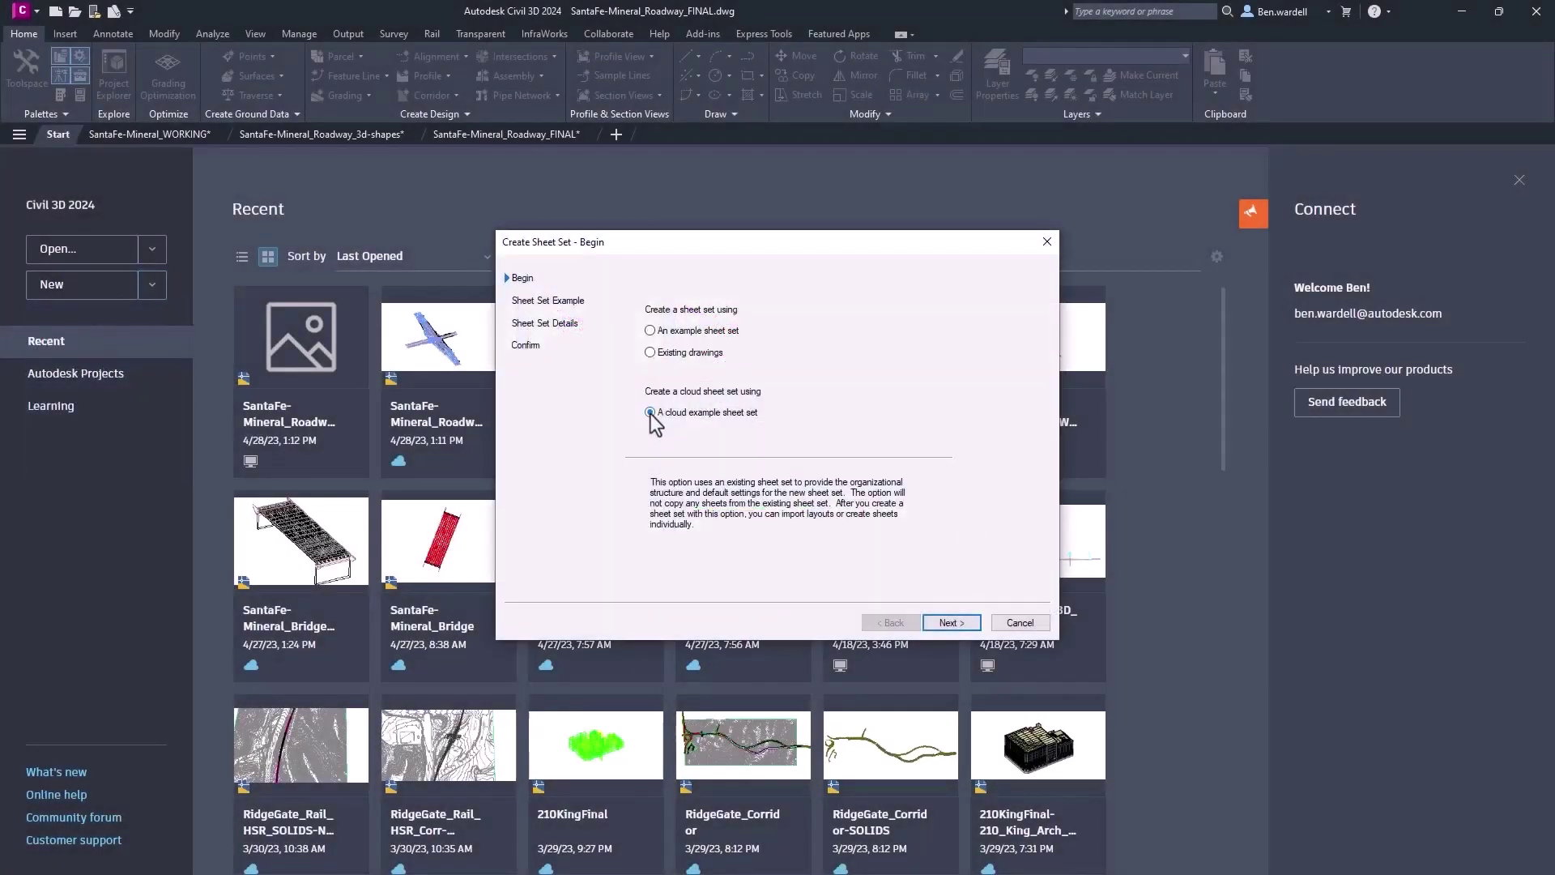
- Begin the sheet set from a cloud example and advance to the details step
click(951, 623)
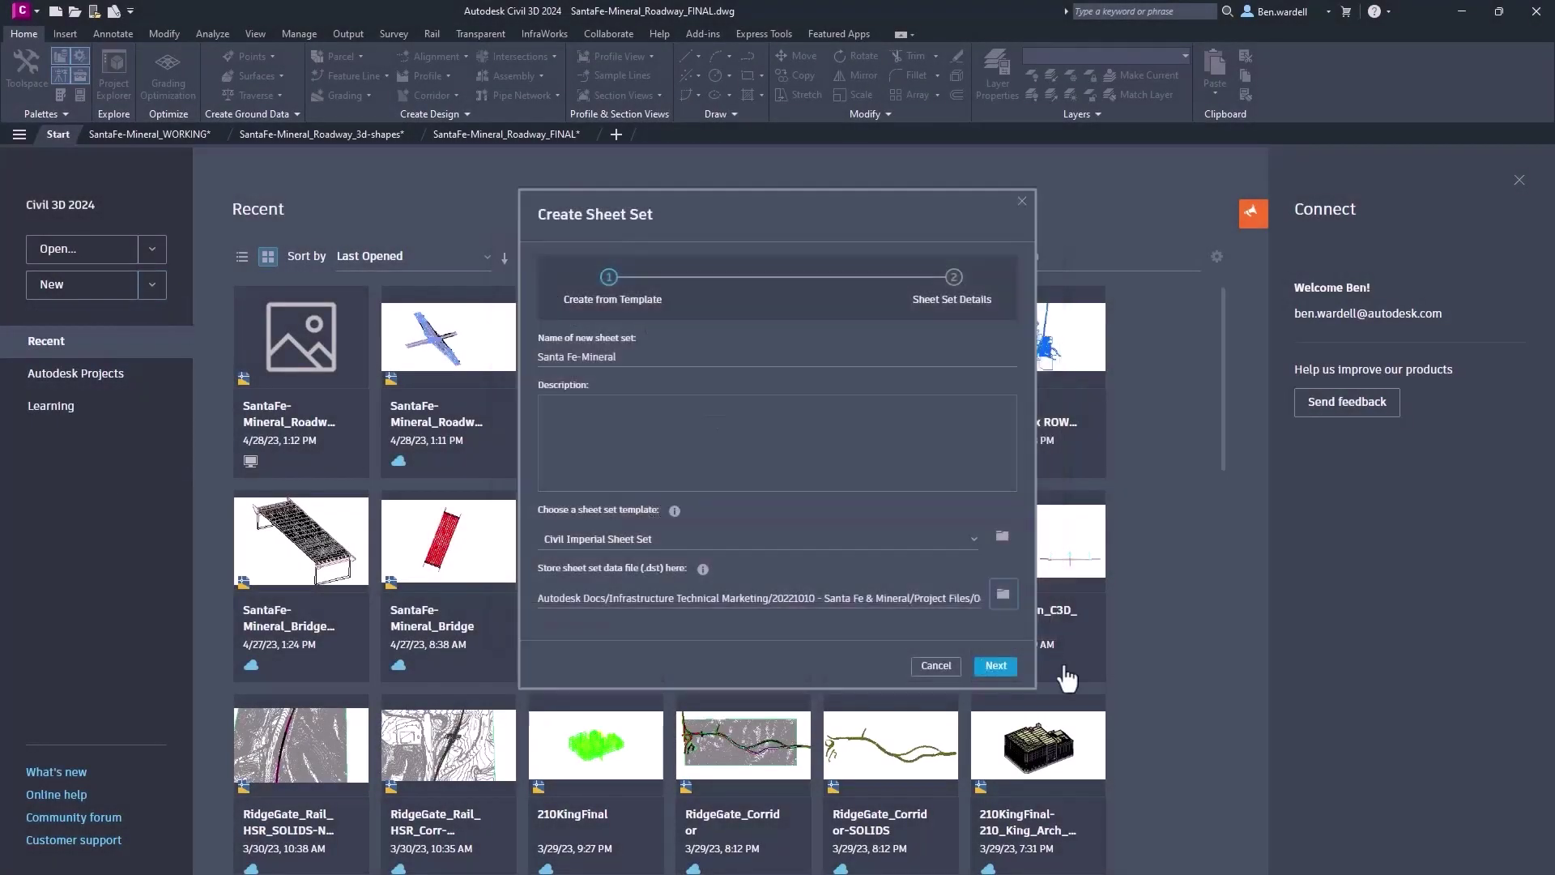
click(998, 666)
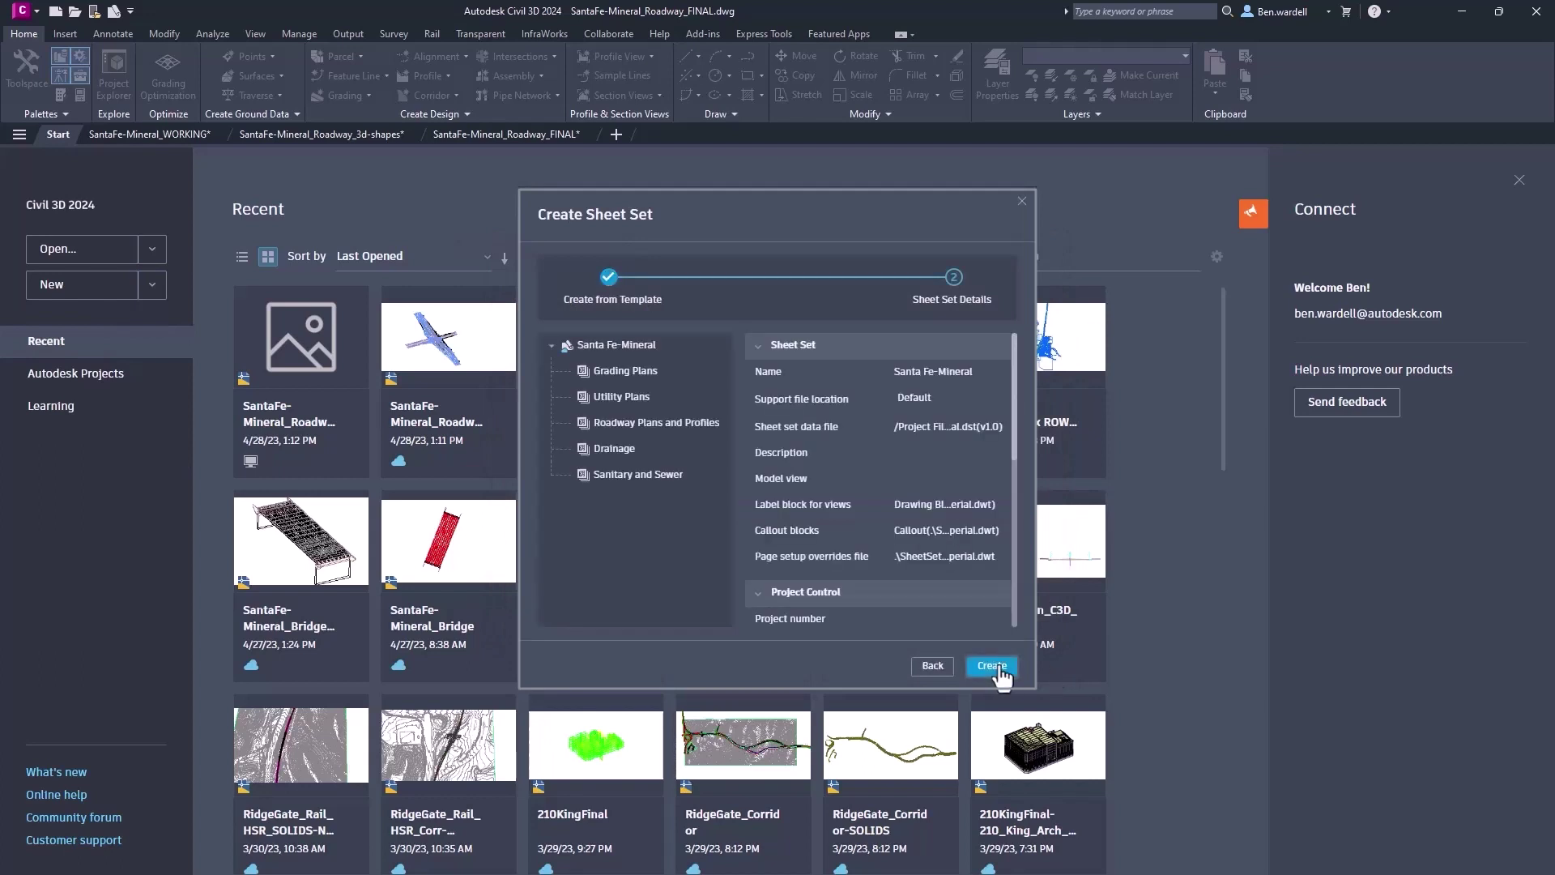
drag(1013, 420, 1021, 560)
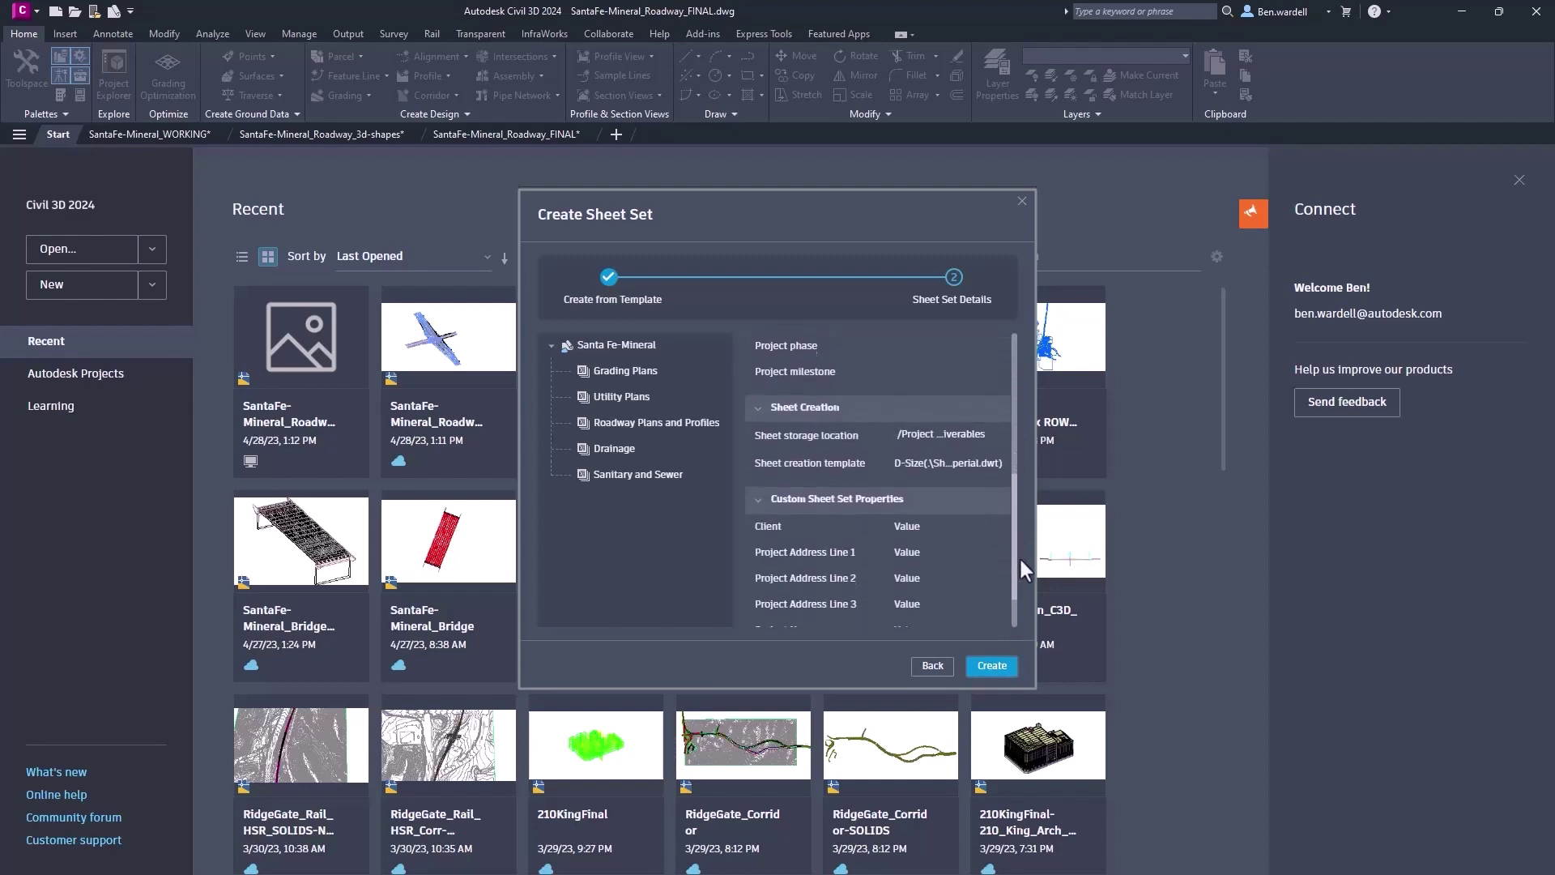
- Create the Santa Fe-Mineral sheet set, open Section Sheet - (1) and number the sheets XS-01 to XS-06
click(992, 666)
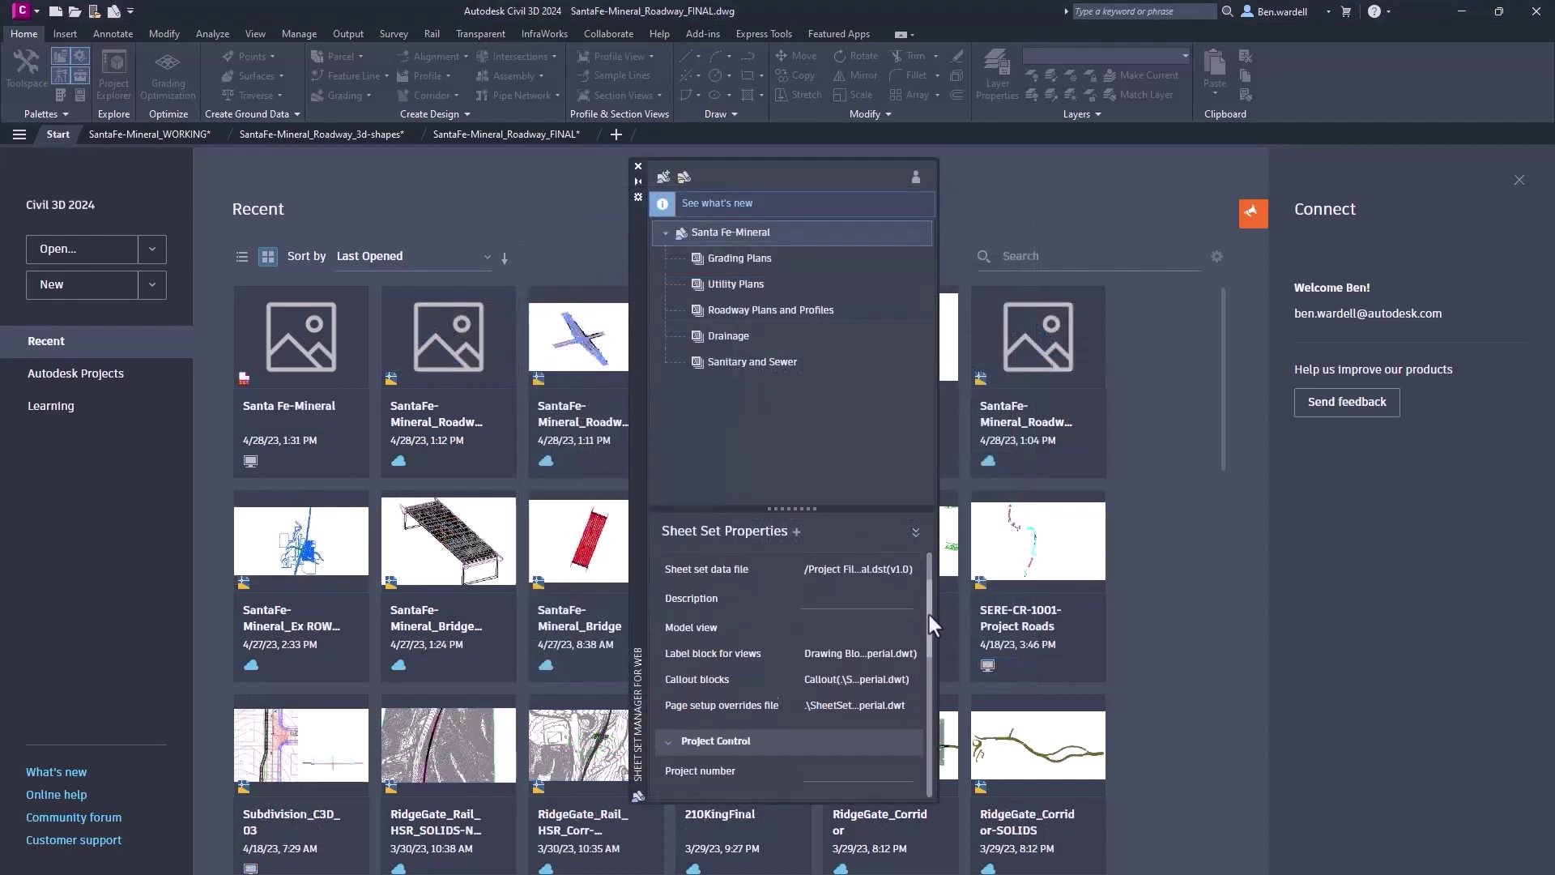
drag(929, 590, 919, 750)
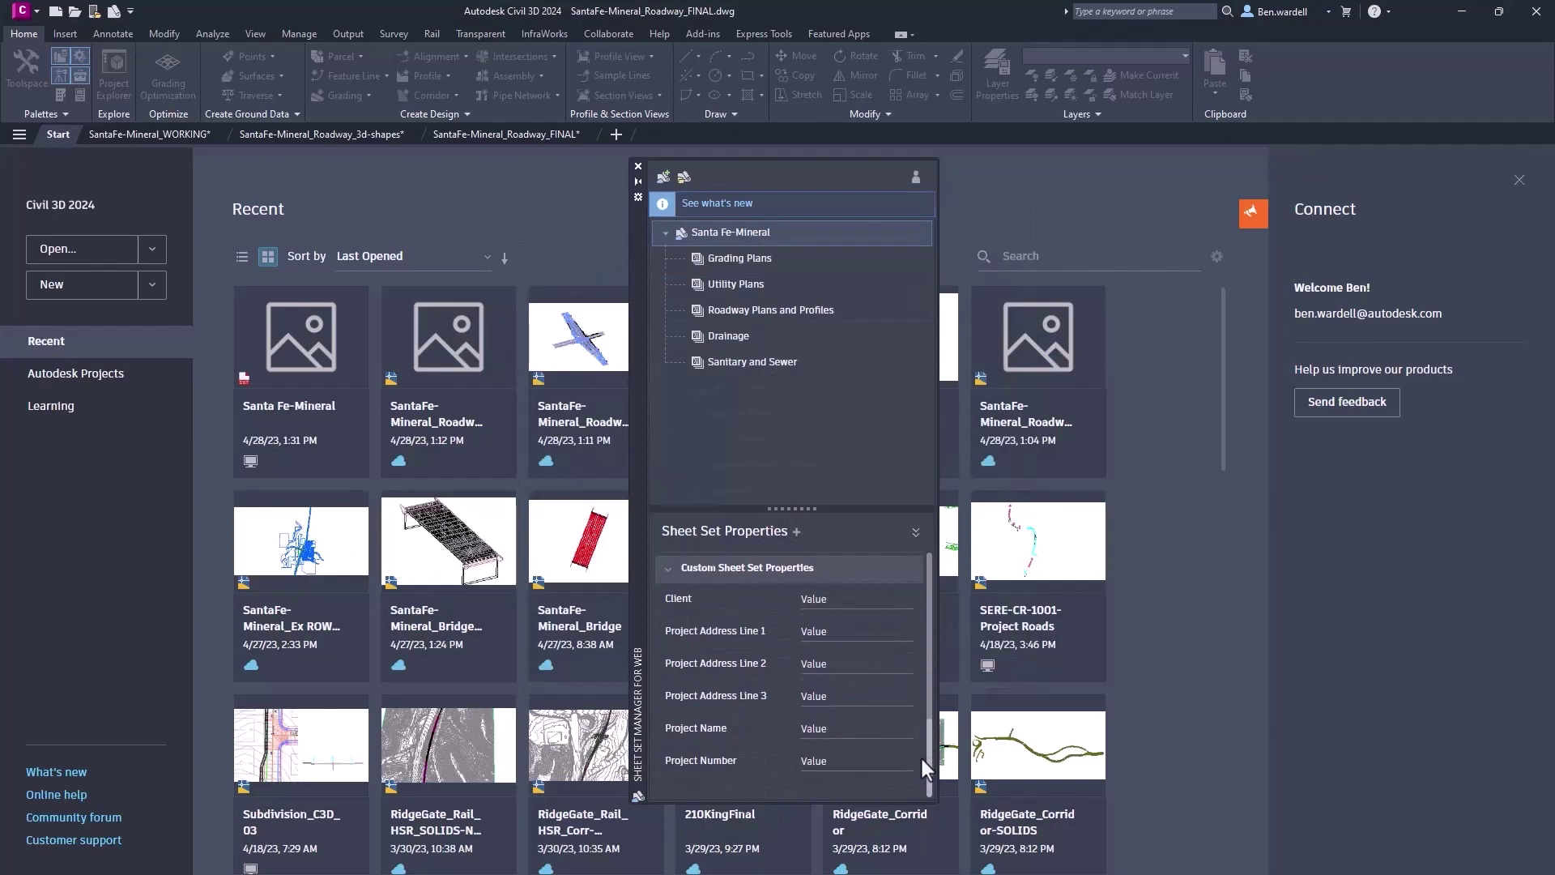
right_click(745, 259)
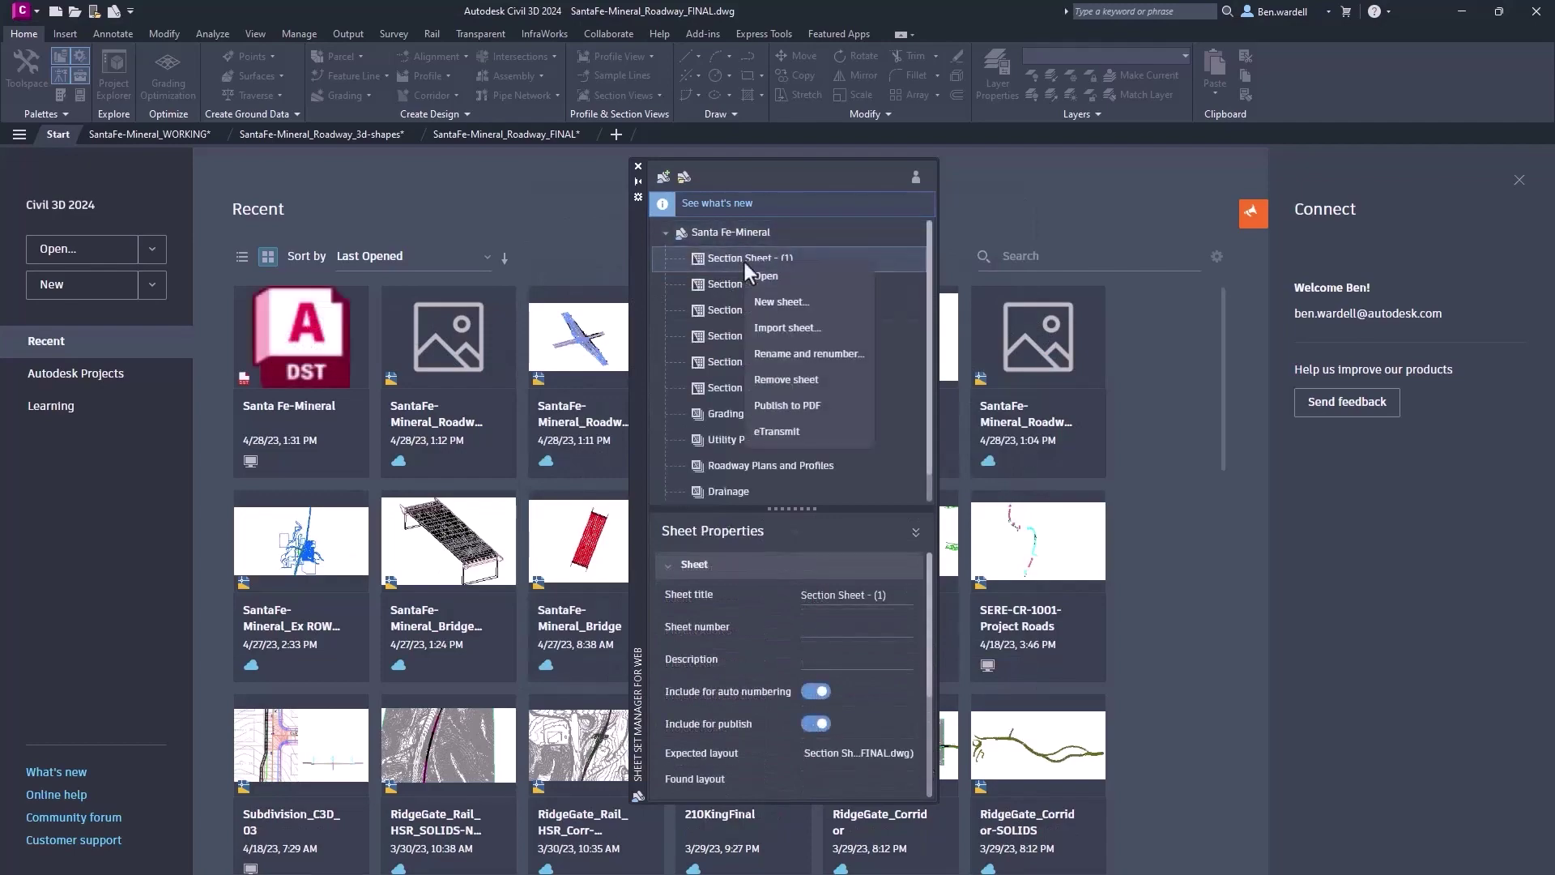
click(763, 275)
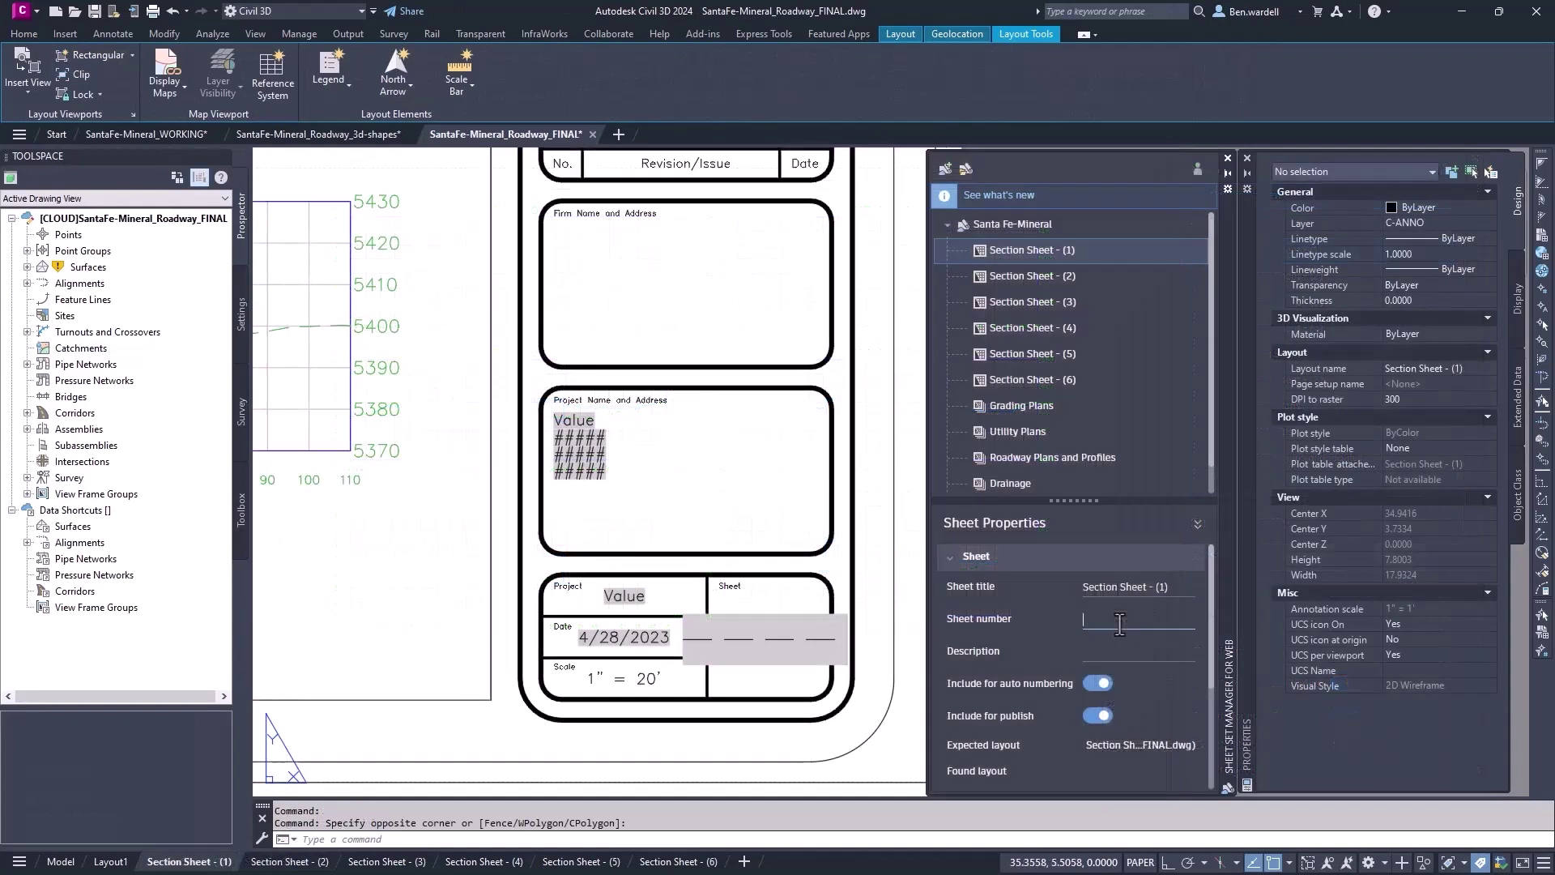
text(01)
click(1107, 649)
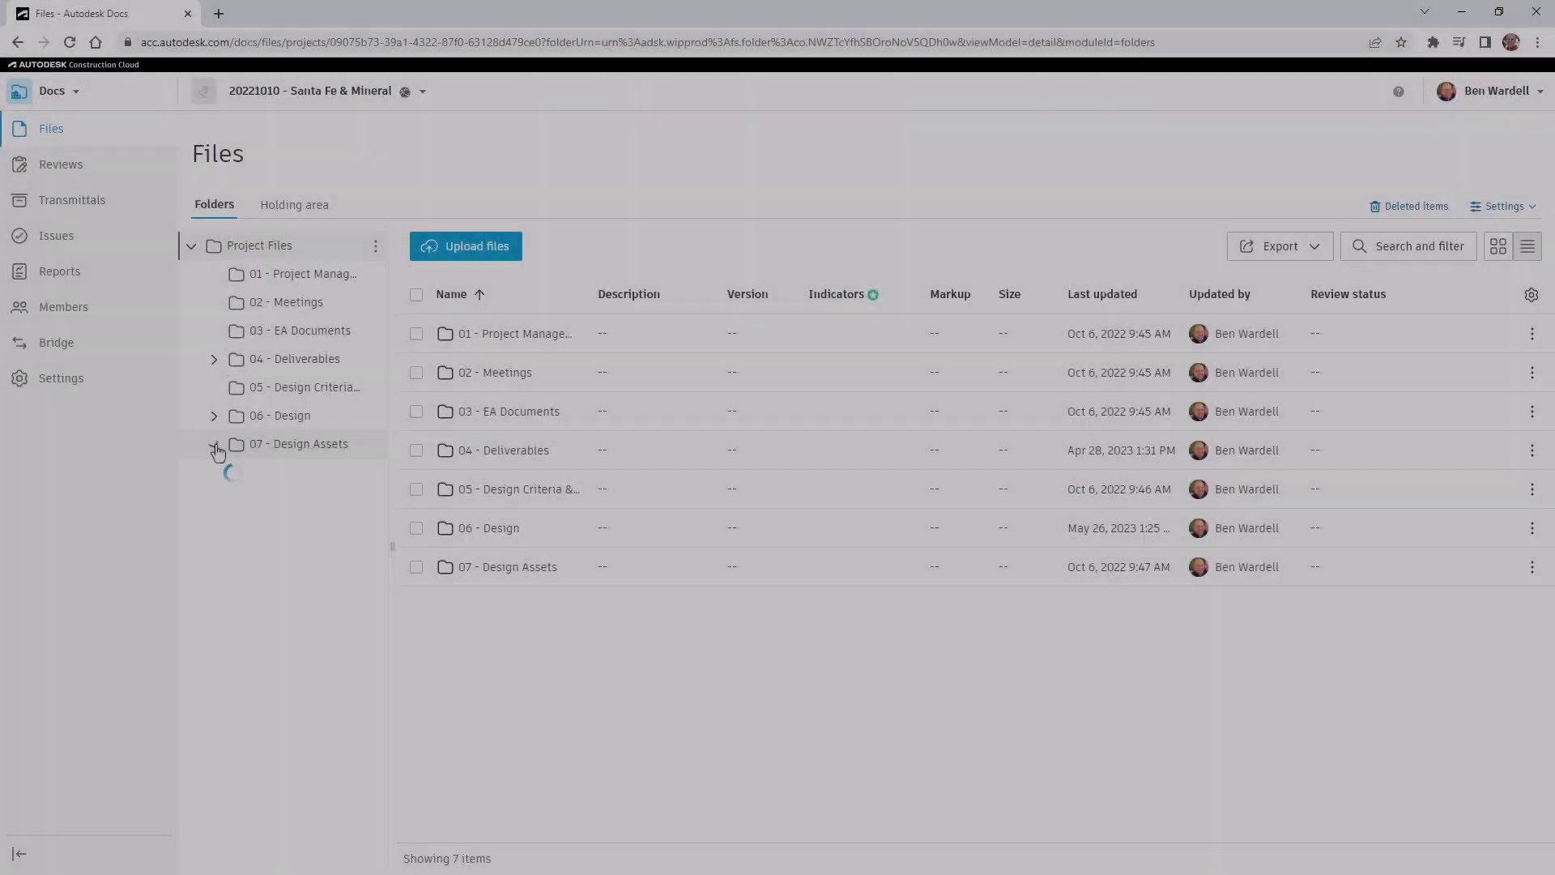
click(214, 444)
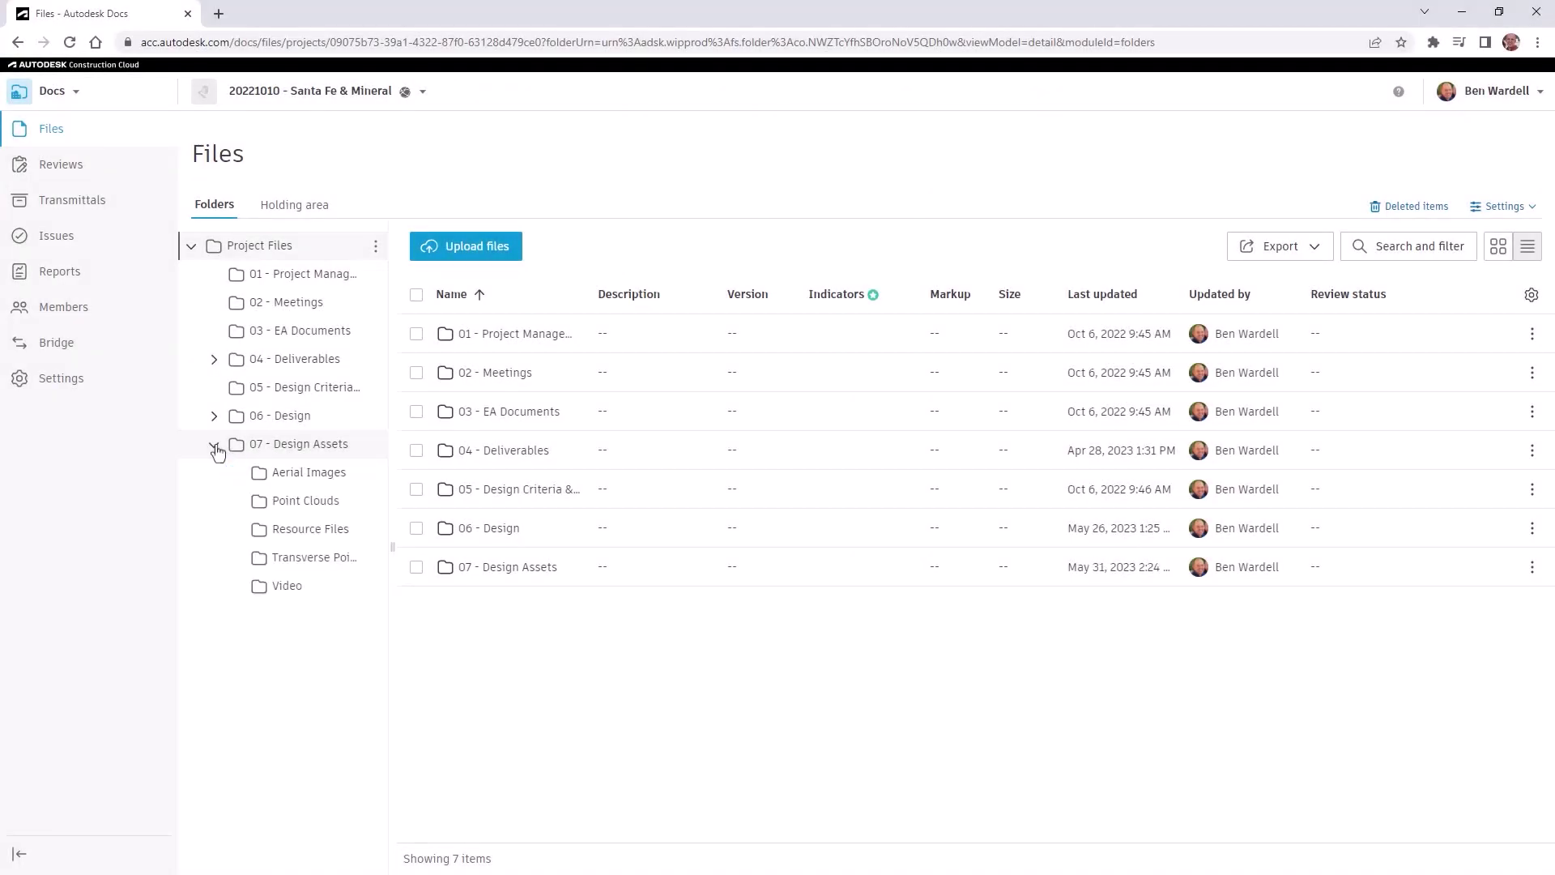
- Edit the Santa Fe and Mineral Improvements document's bullets in Resource Files and view its V2 version history
click(310, 529)
scroll(534, 535, down, 5)
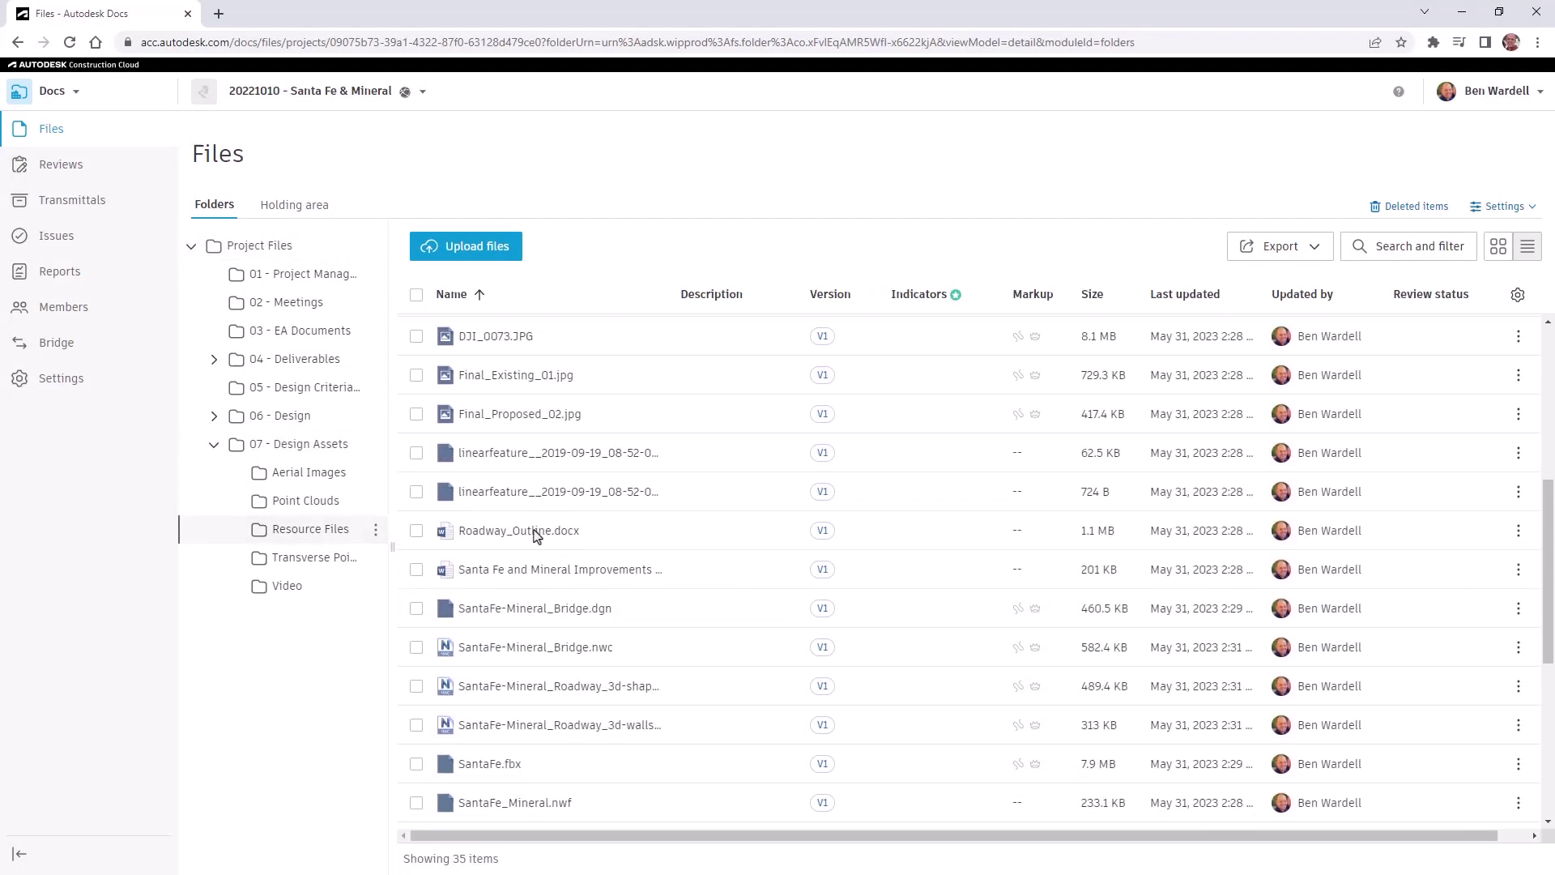
click(535, 531)
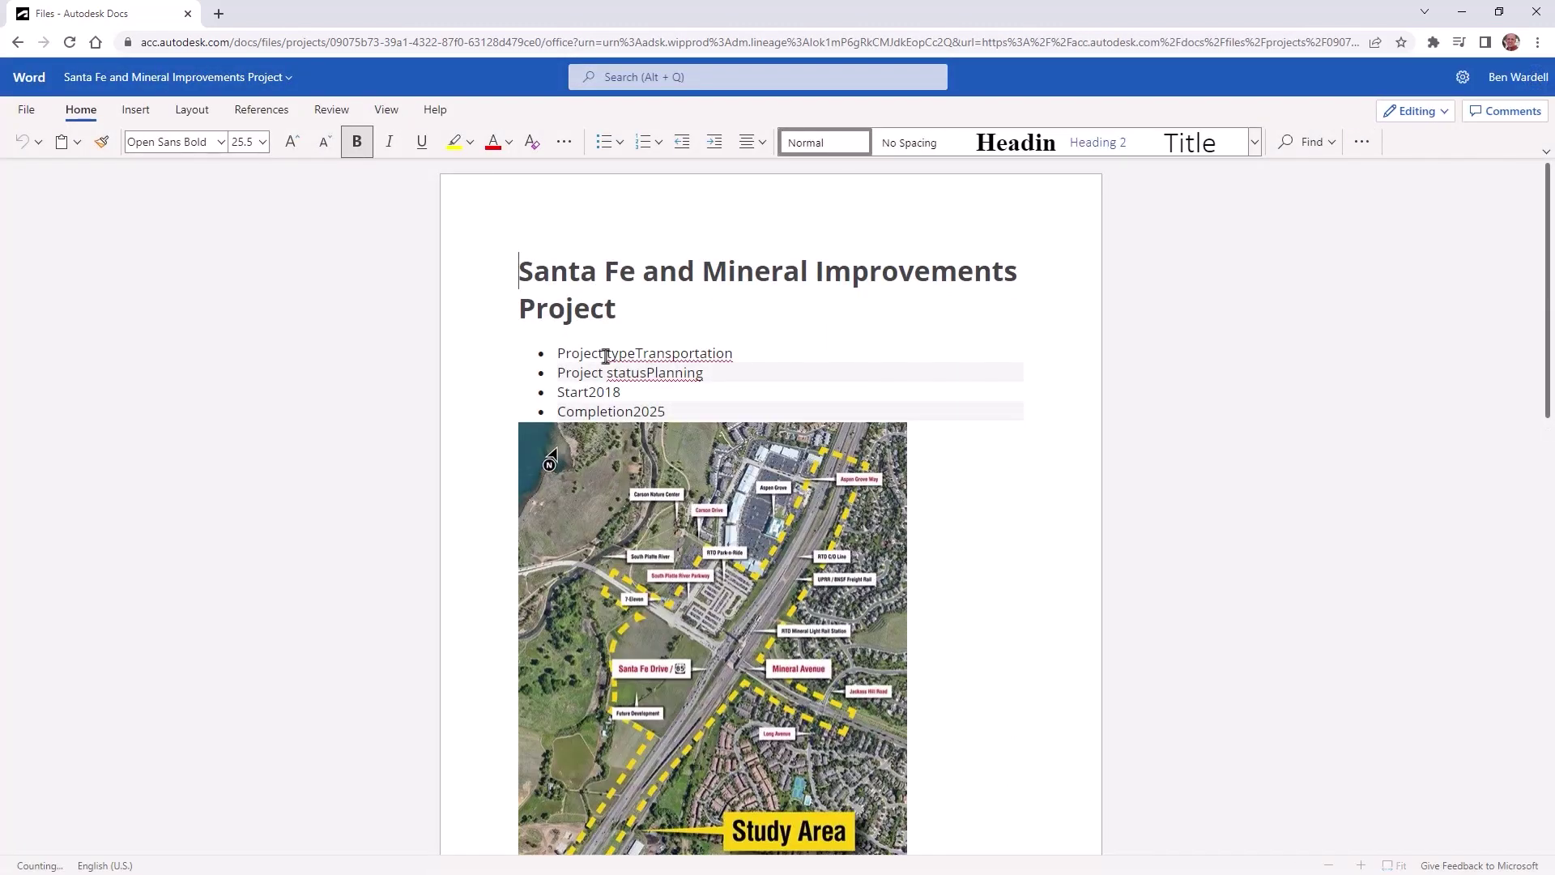
click(610, 353)
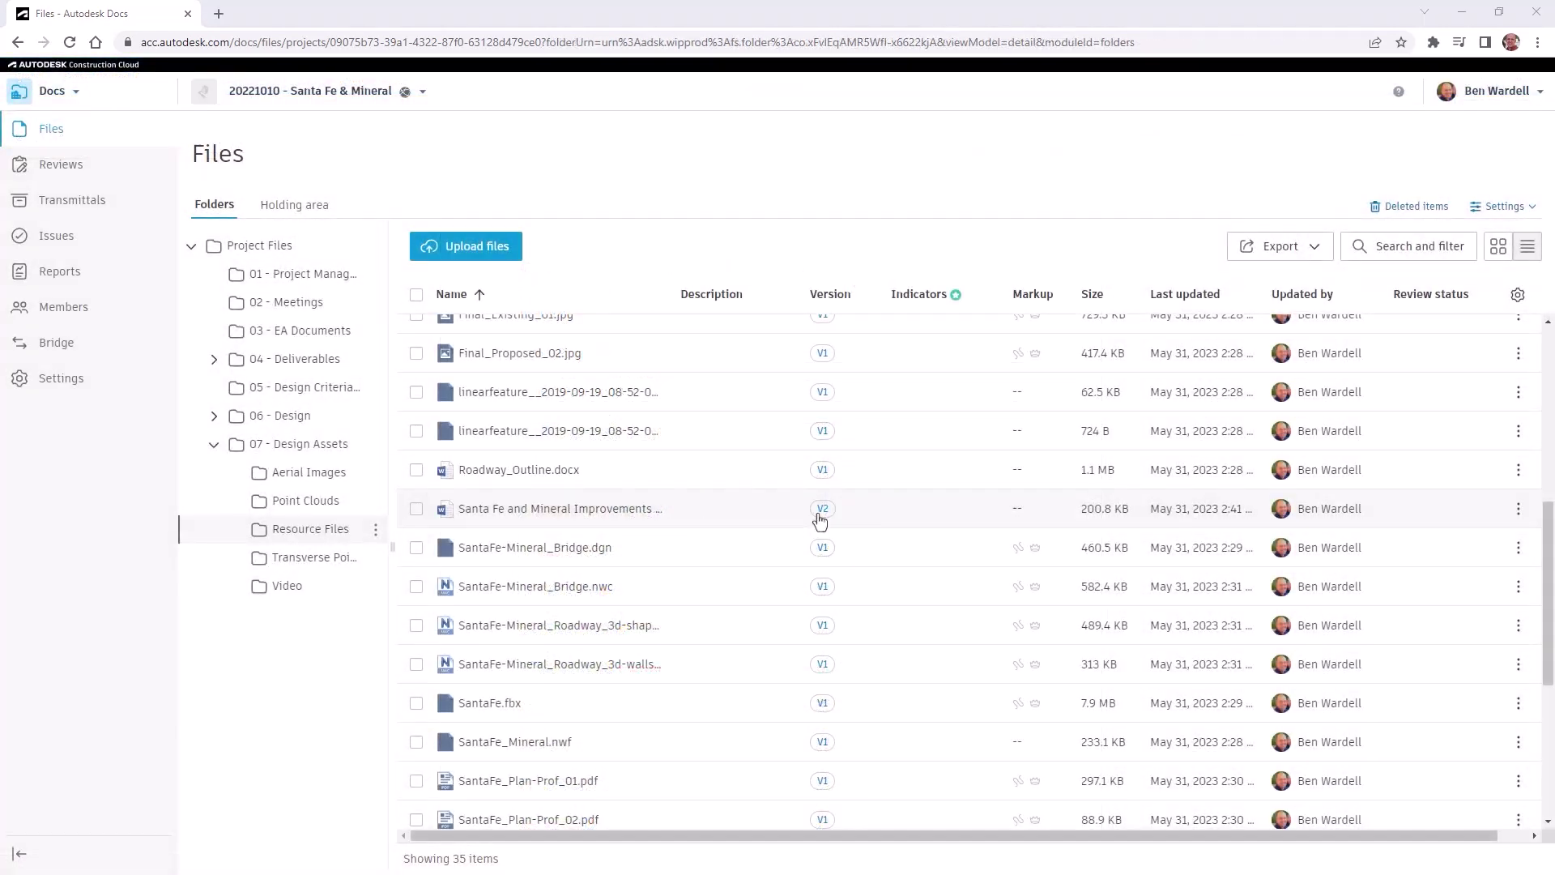
click(823, 508)
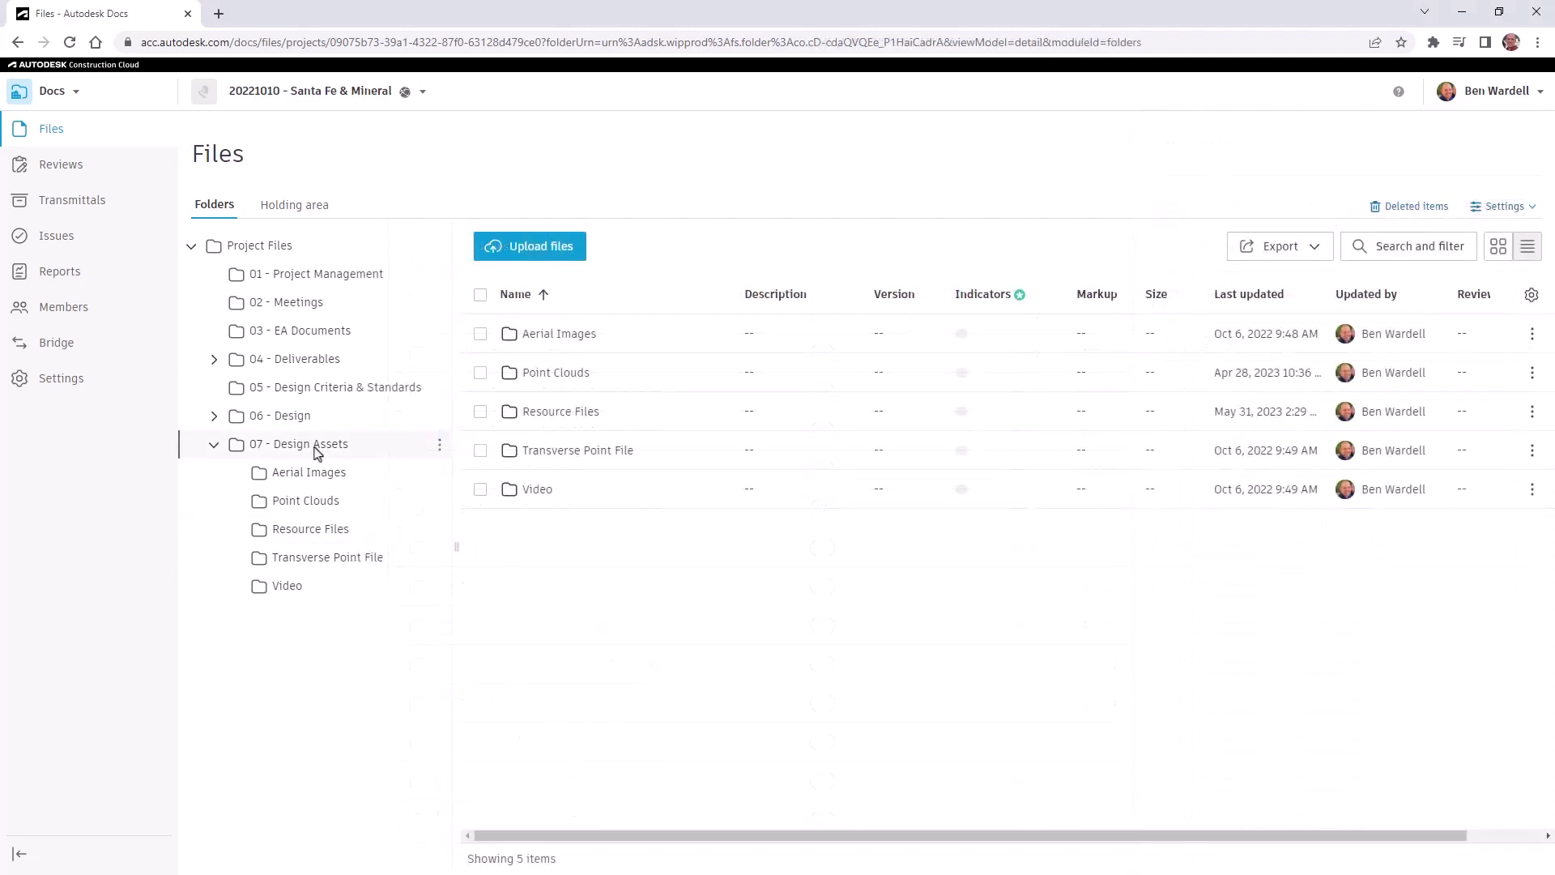
- View the SantaFe_Mineral_Narrow.rcp point cloud, flying in close to the highway intersection
click(296, 501)
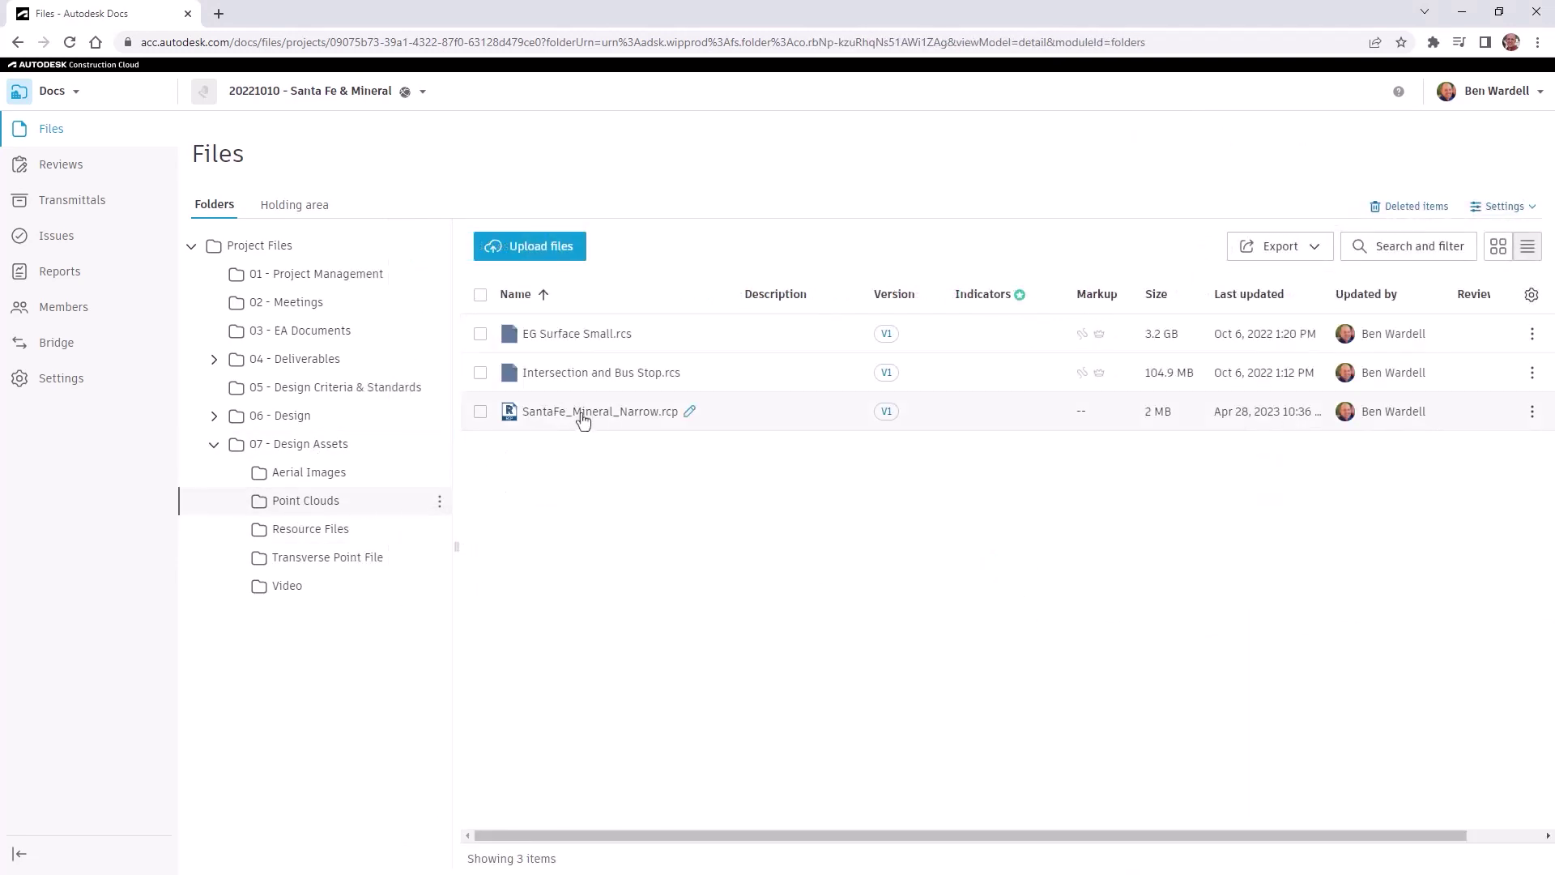
click(582, 411)
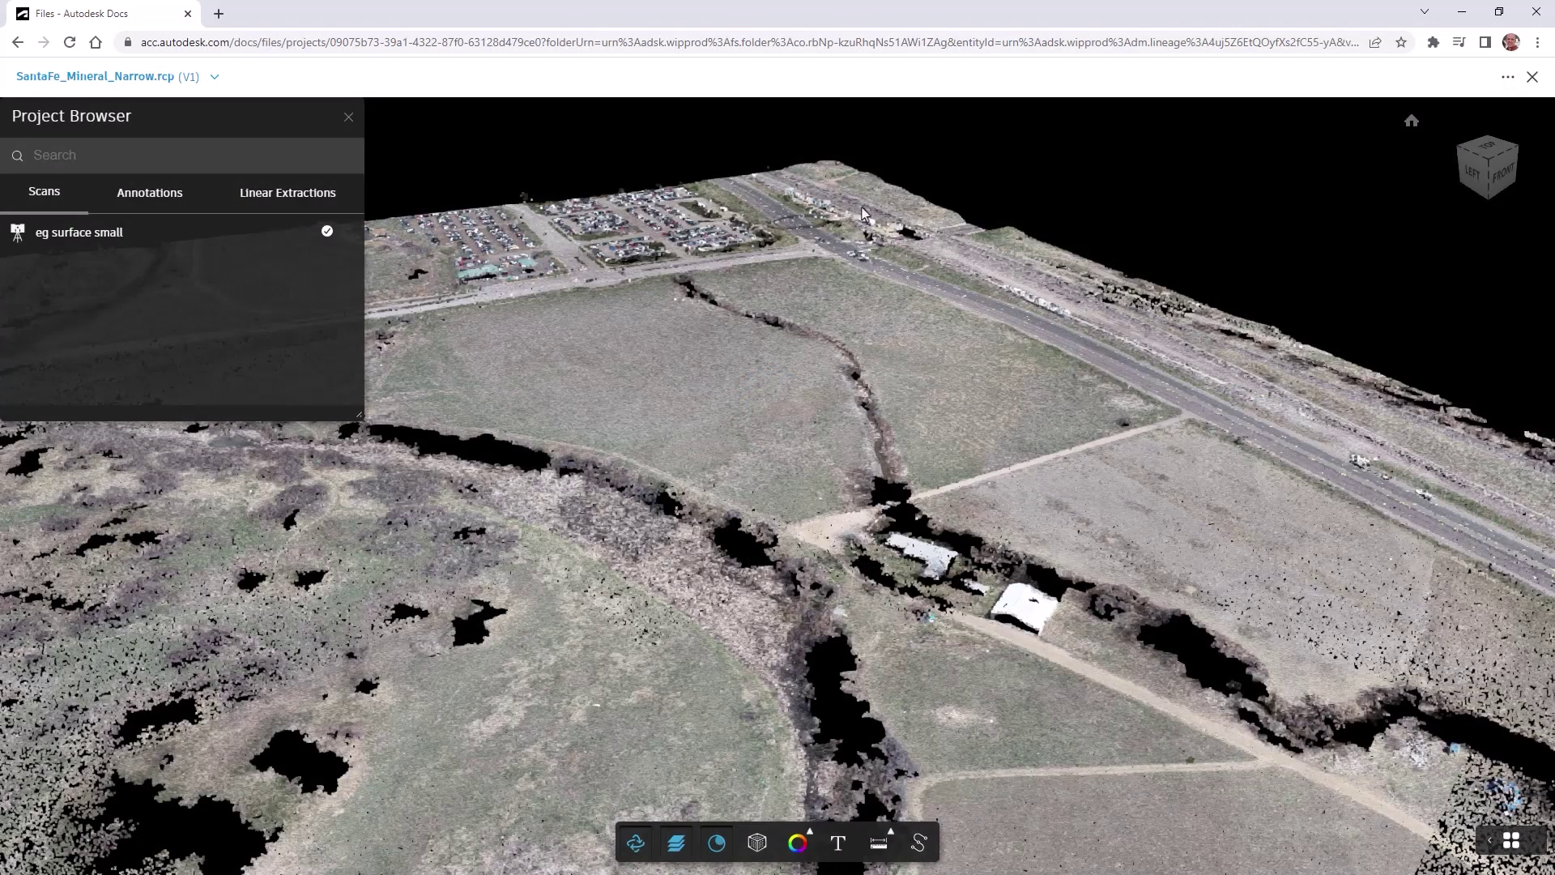
double_click(864, 214)
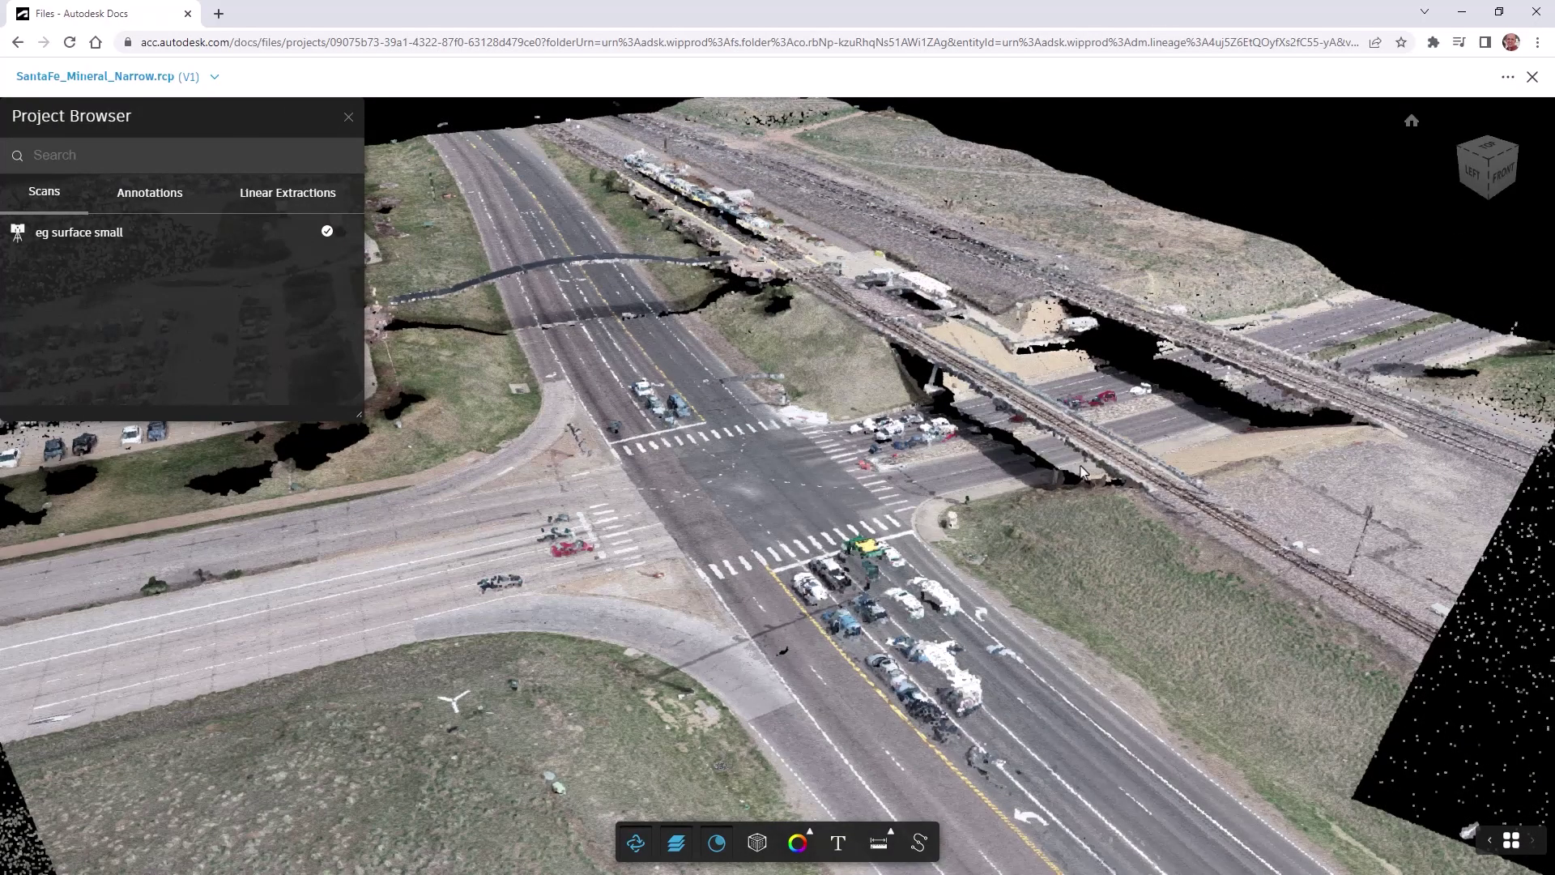
drag(1082, 472, 778, 487)
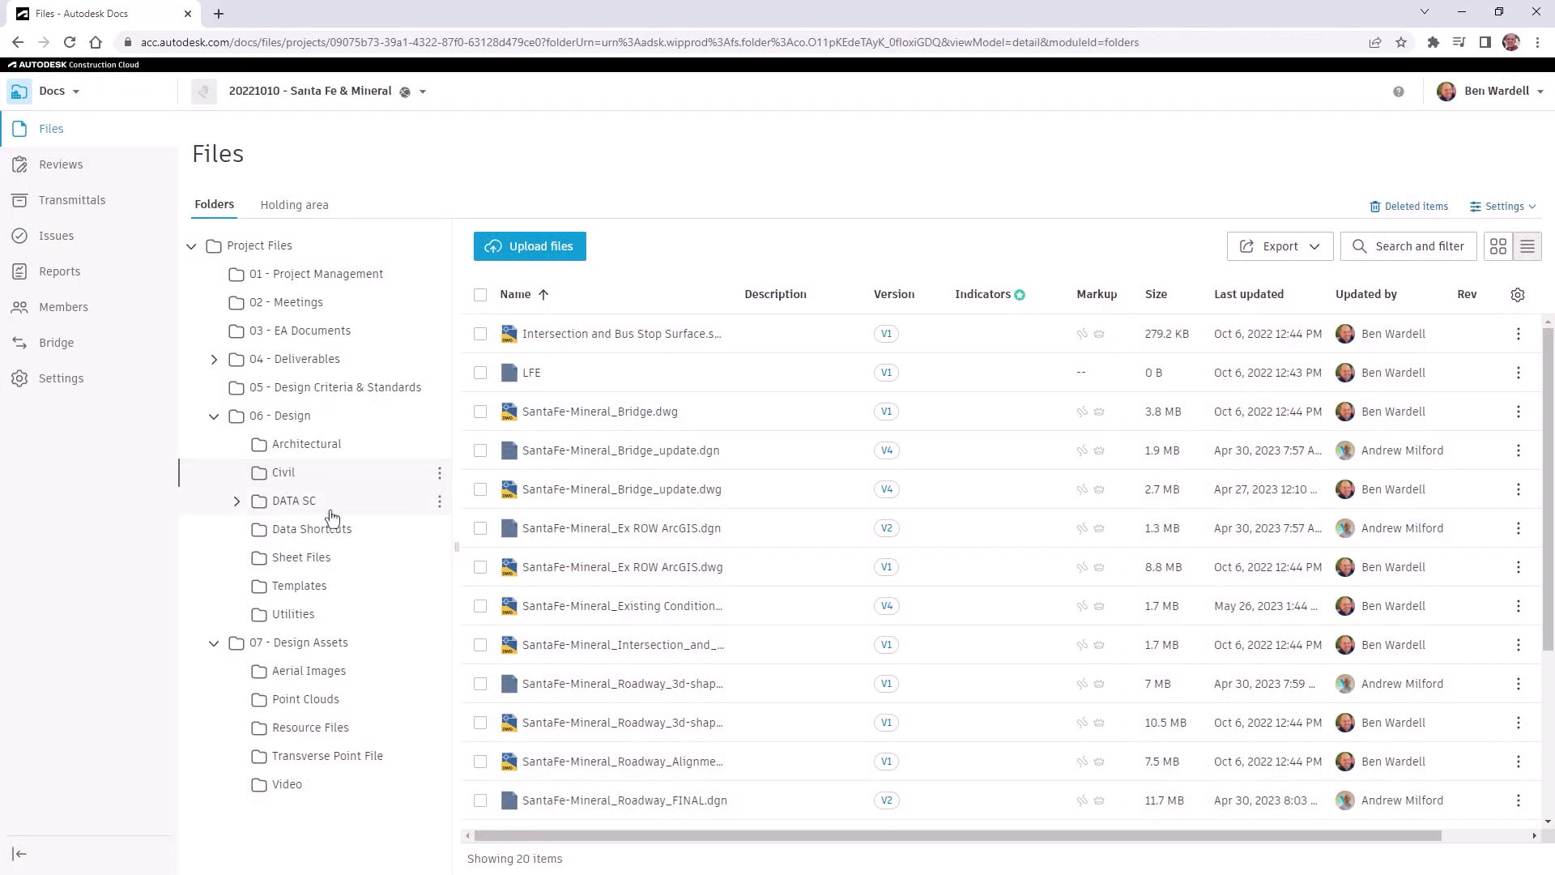
scroll(707, 536, down, 3)
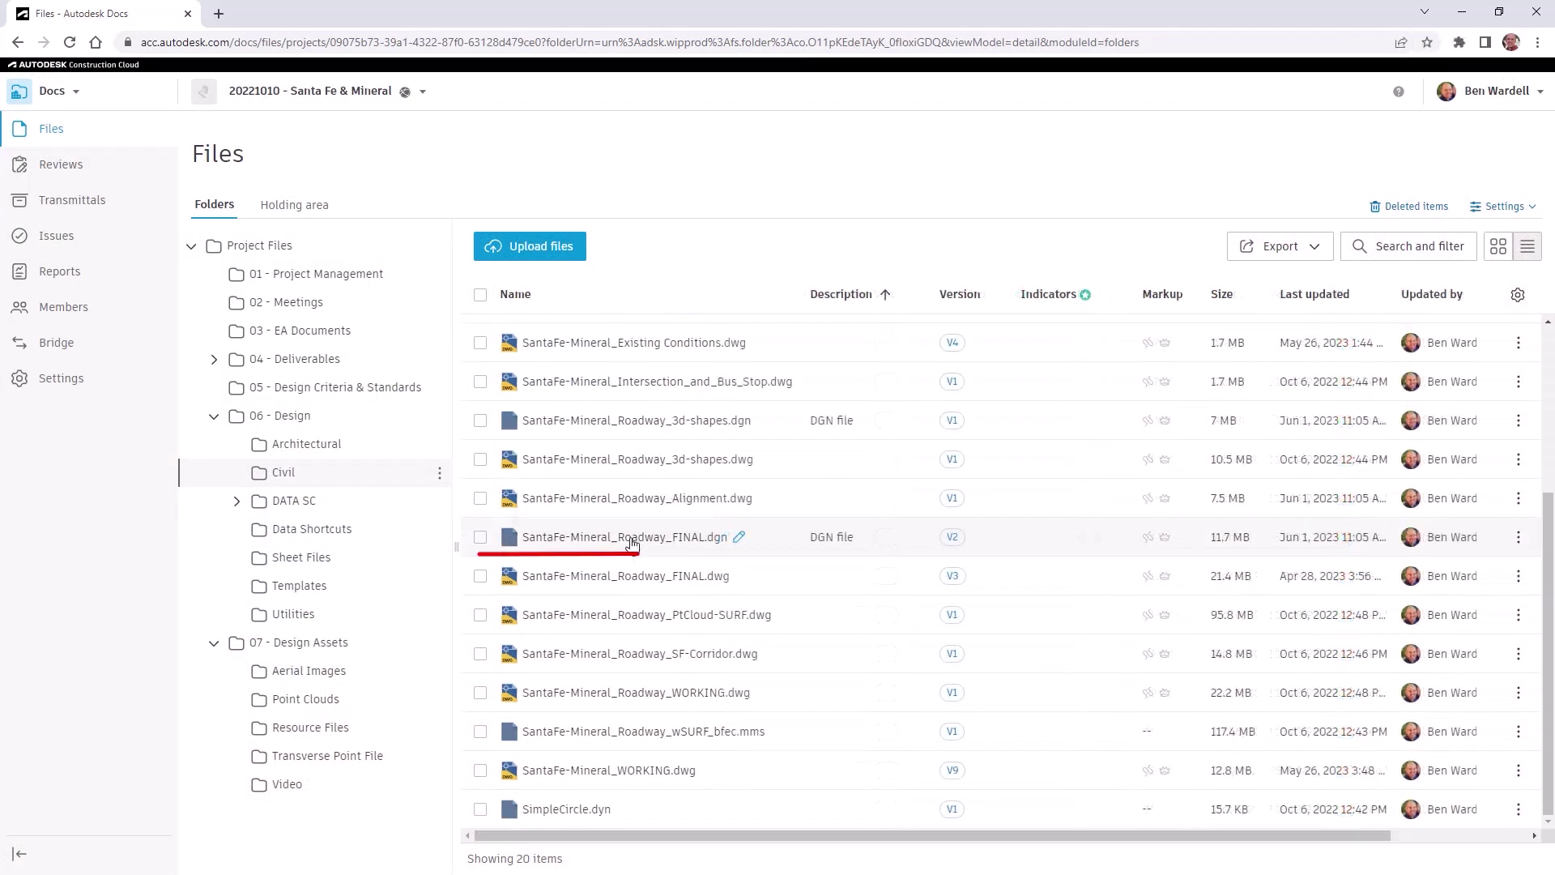
- Inspect SantaFe-Mineral_Roadway_FINAL.dgn and FINAL.dwg roadway models in the 3D viewer
click(625, 538)
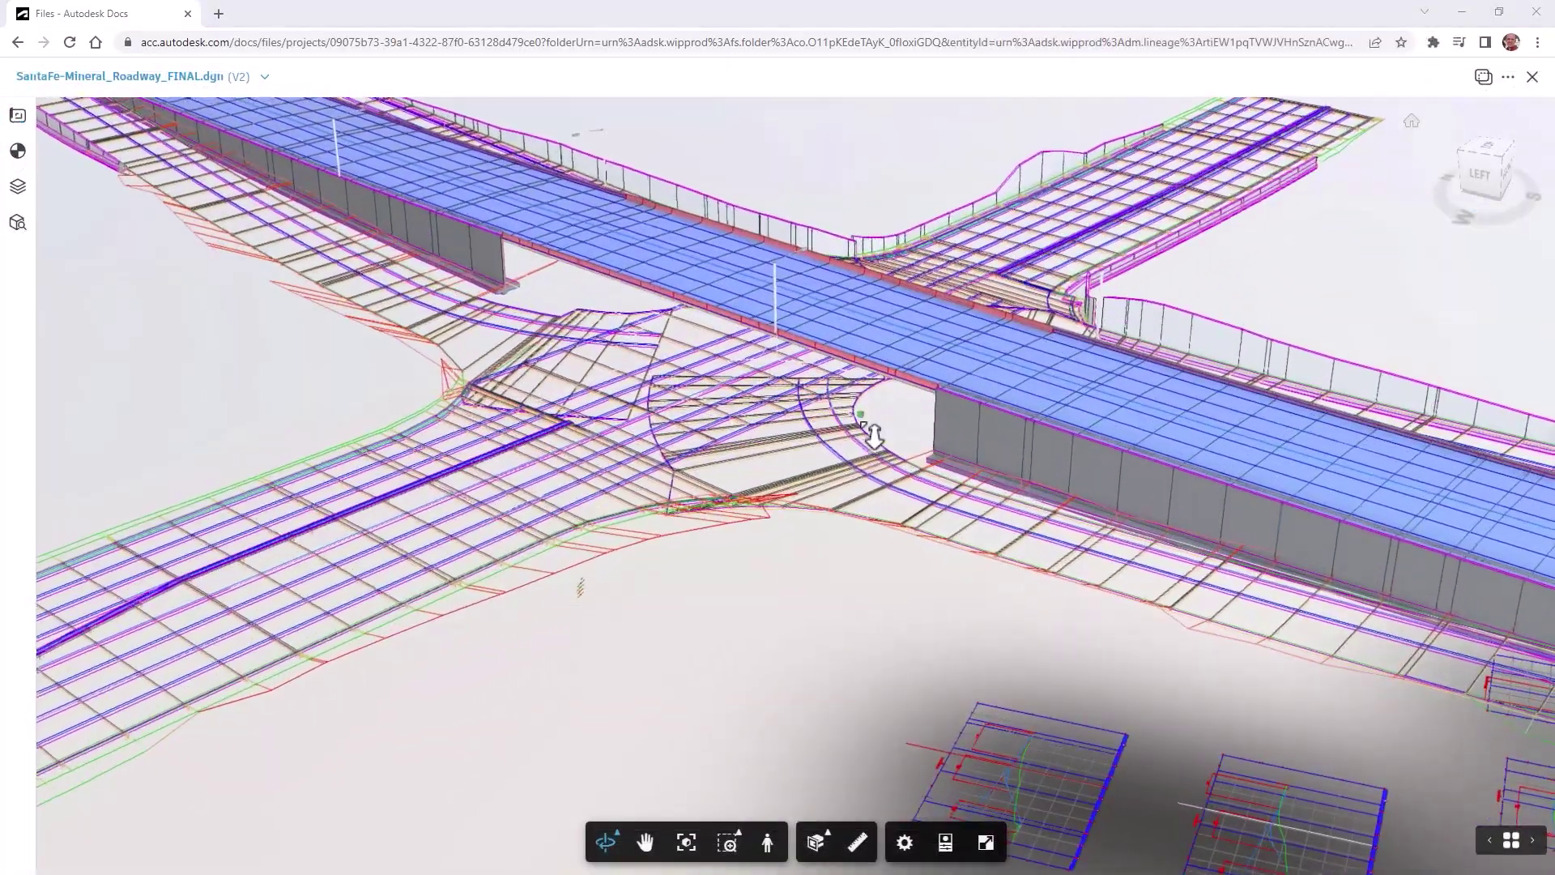
drag(873, 432, 382, 423)
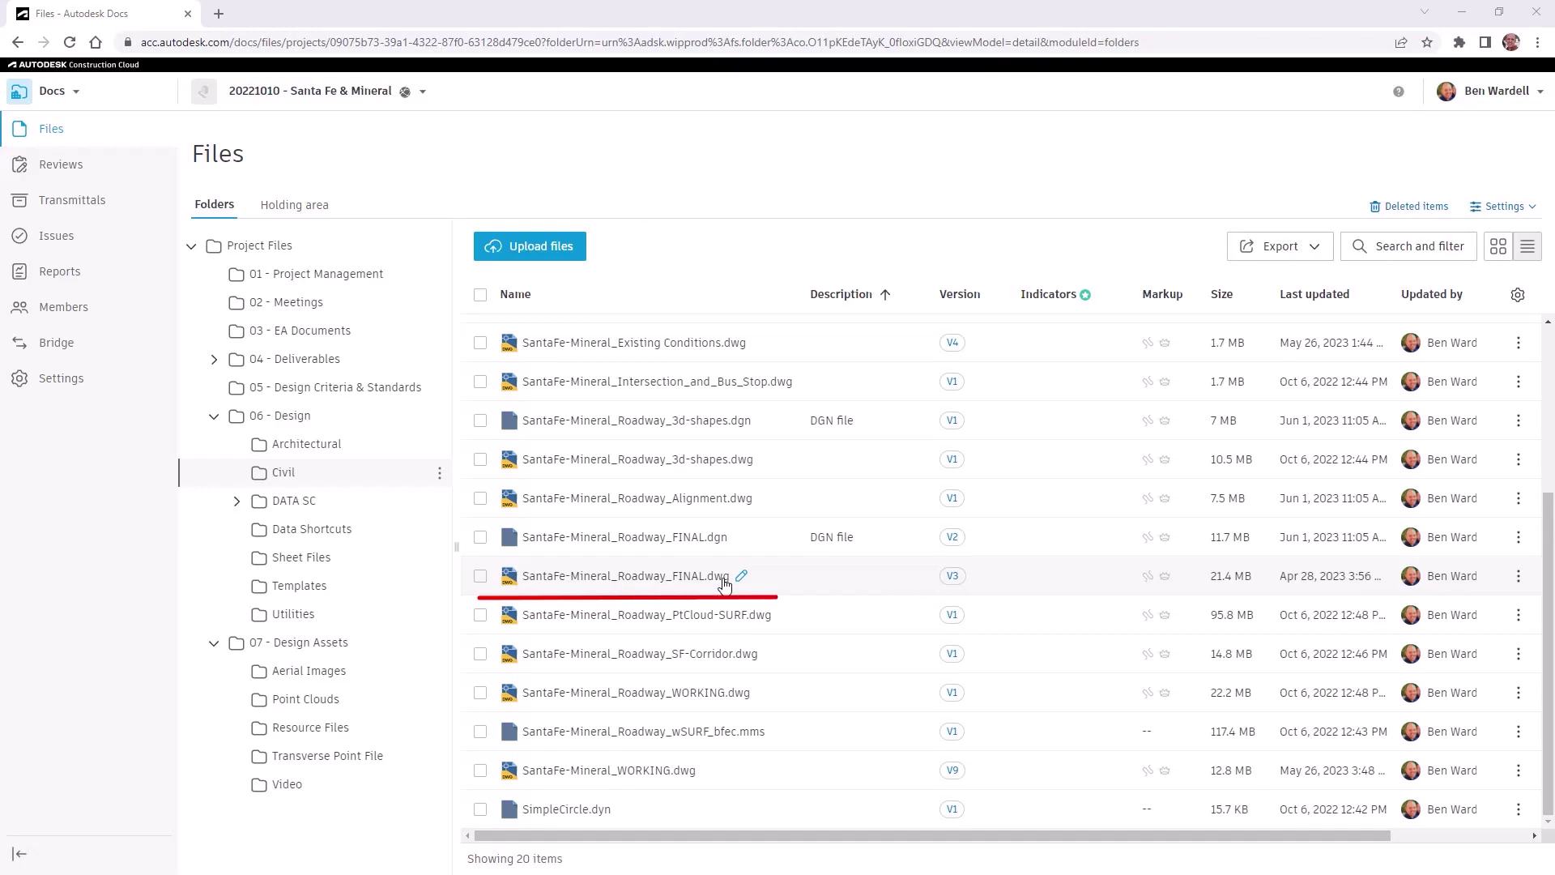
click(626, 577)
drag(1176, 632, 703, 644)
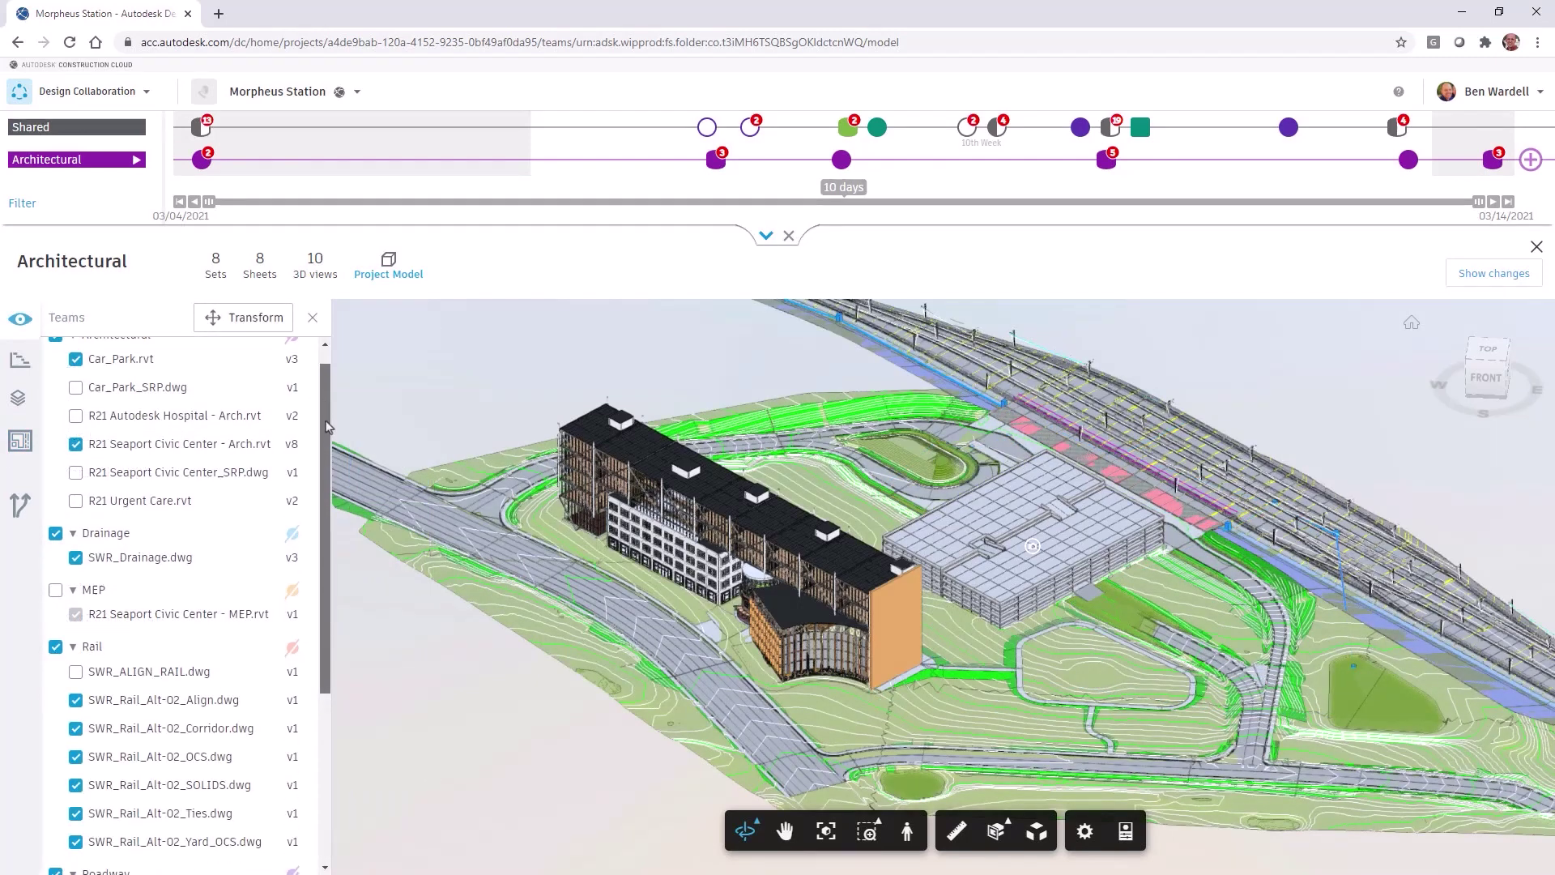
drag(322, 401, 323, 602)
- Orbit the combined Morpheus Station site model to view its back
drag(1032, 546, 825, 435)
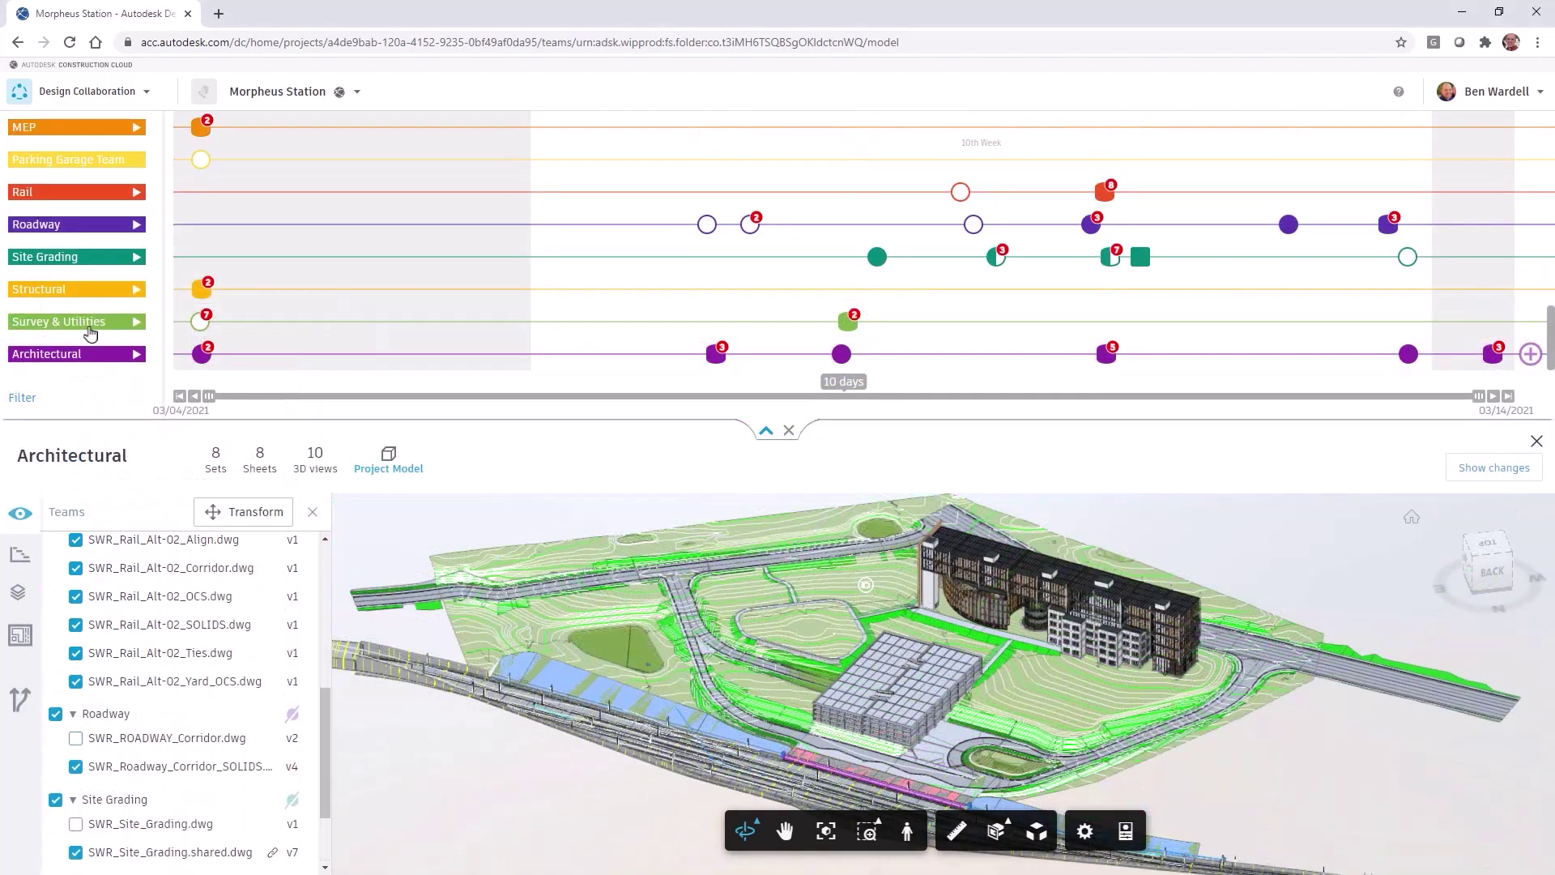
scroll(90, 332, up, 3)
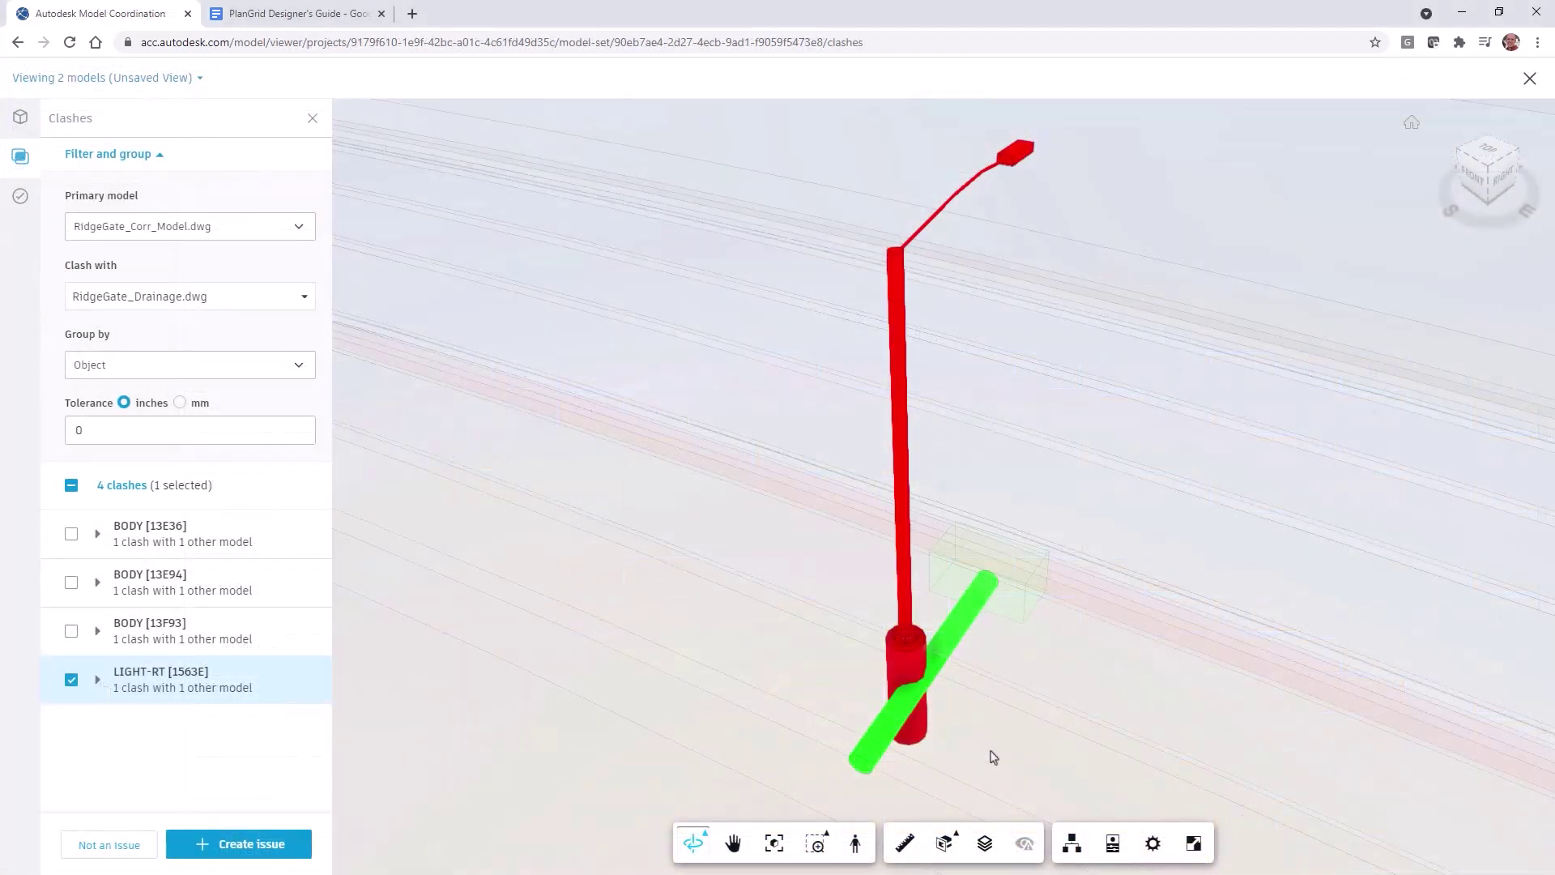
scroll(992, 757, up, 3)
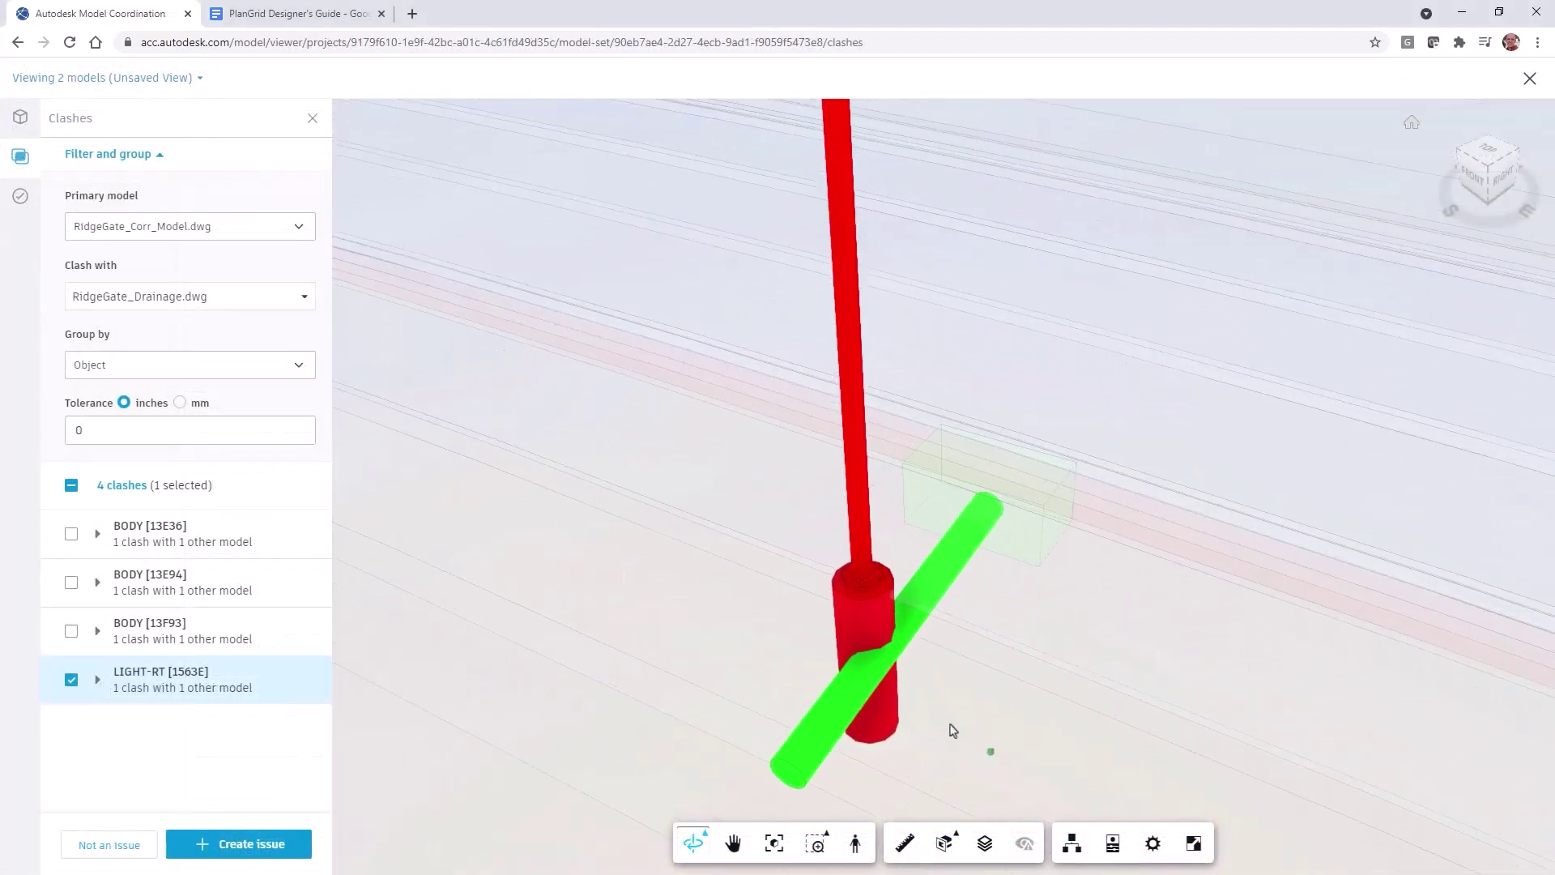
- Orbit and zoom around the LIGHT-RT clash where the red pole crosses the green drainage pipe
drag(948, 729, 742, 691)
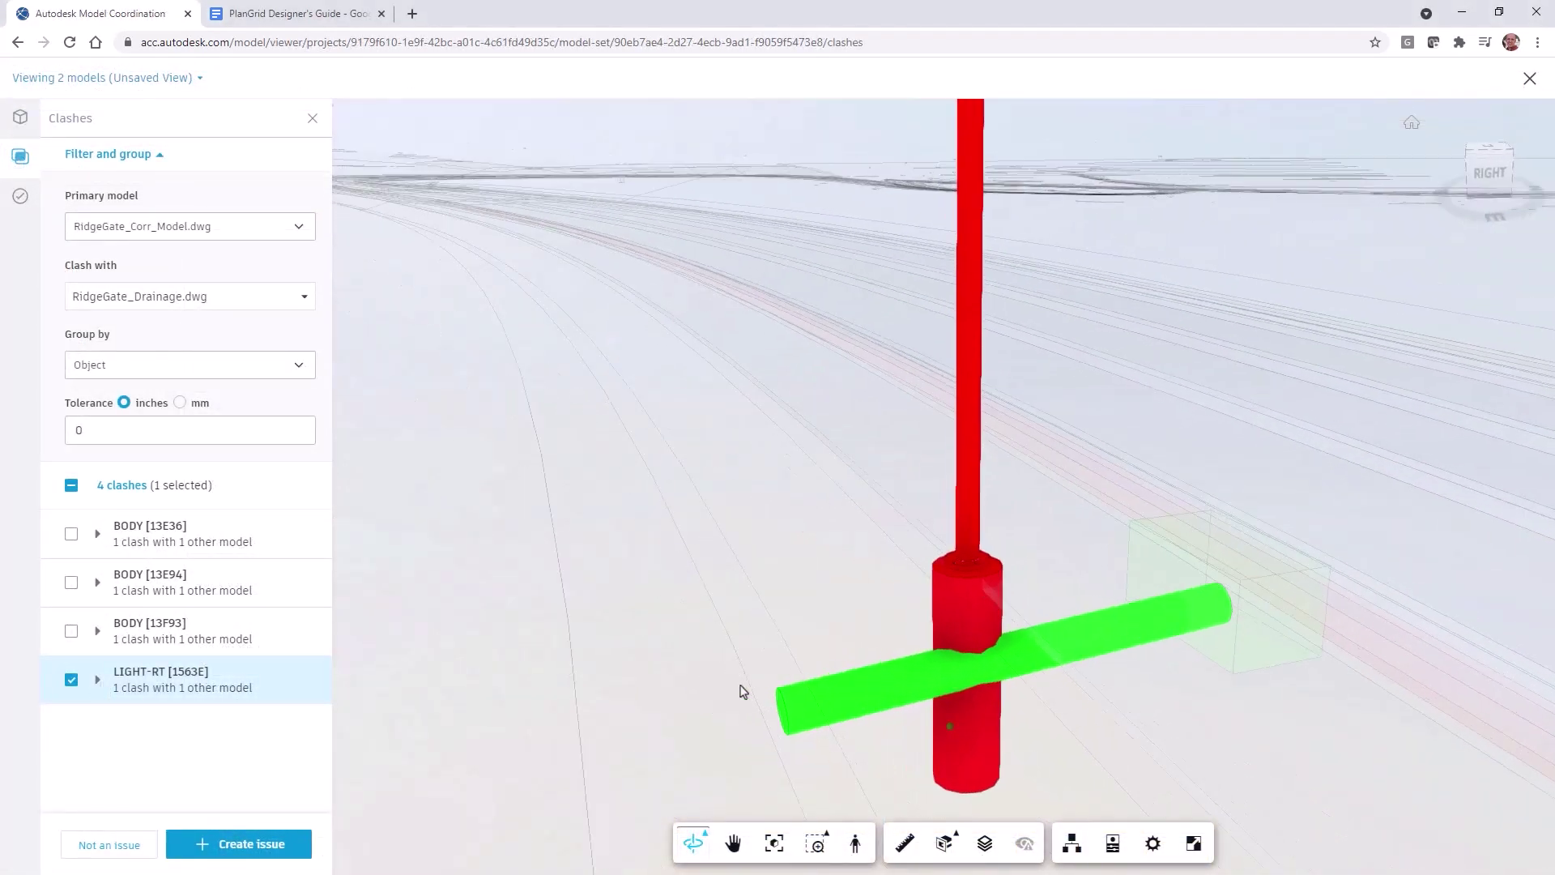